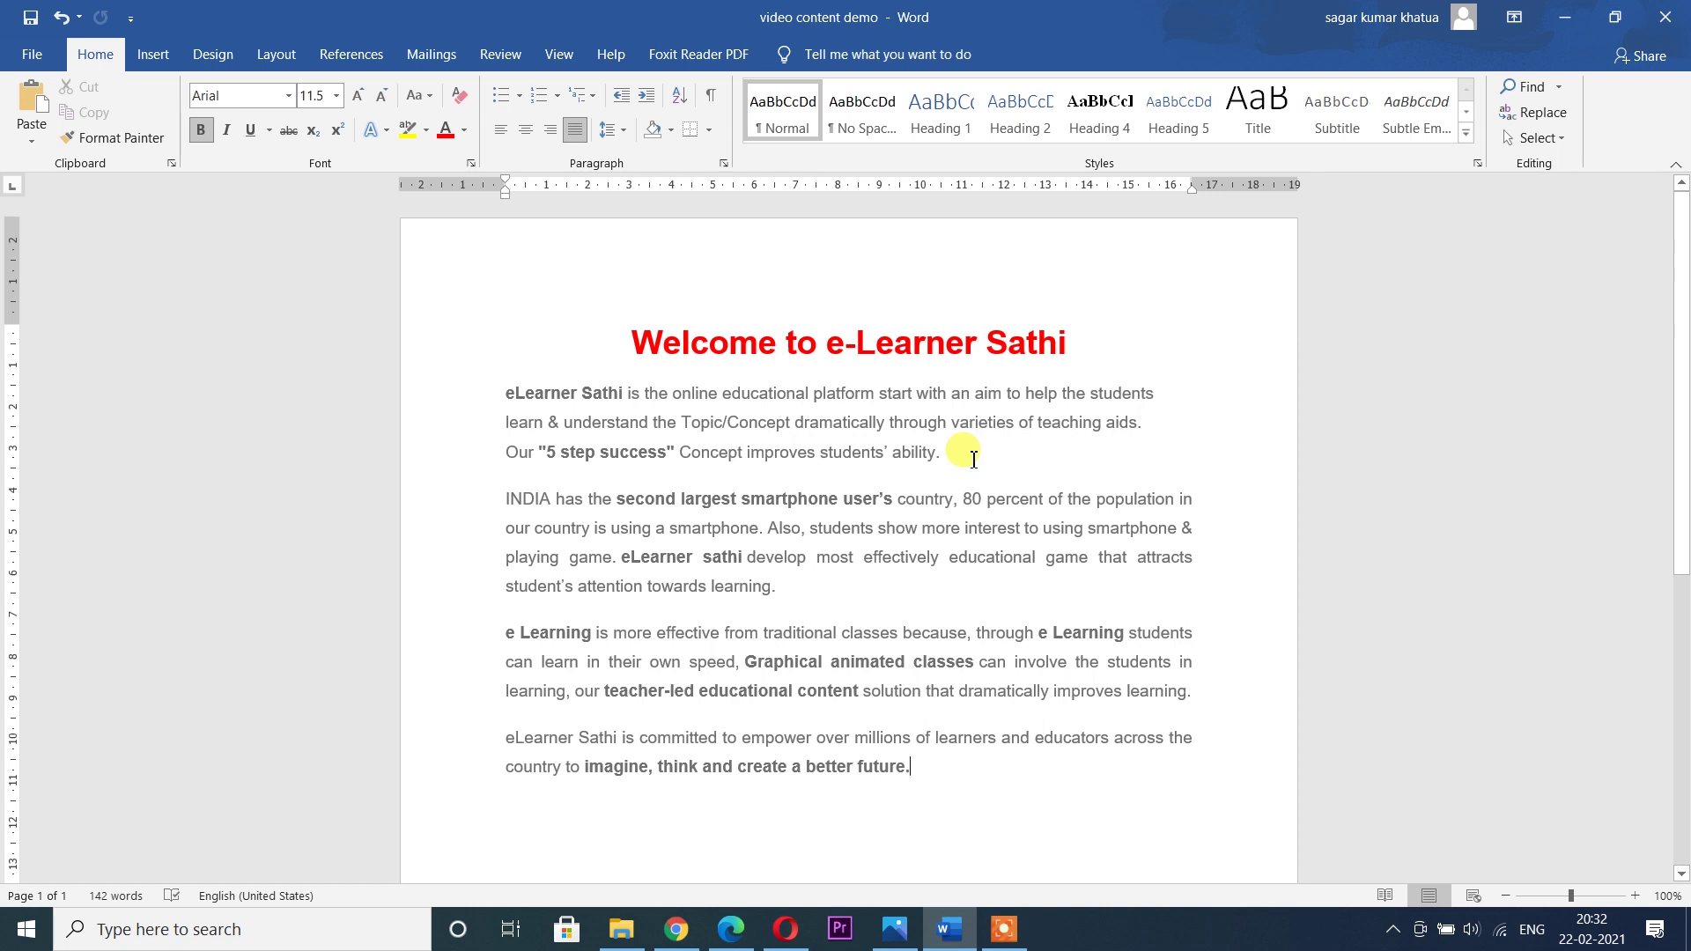
Change the font of the first body paragraph below the title to Clarendon Blk BT
left_click_drag(973, 459, 509, 394)
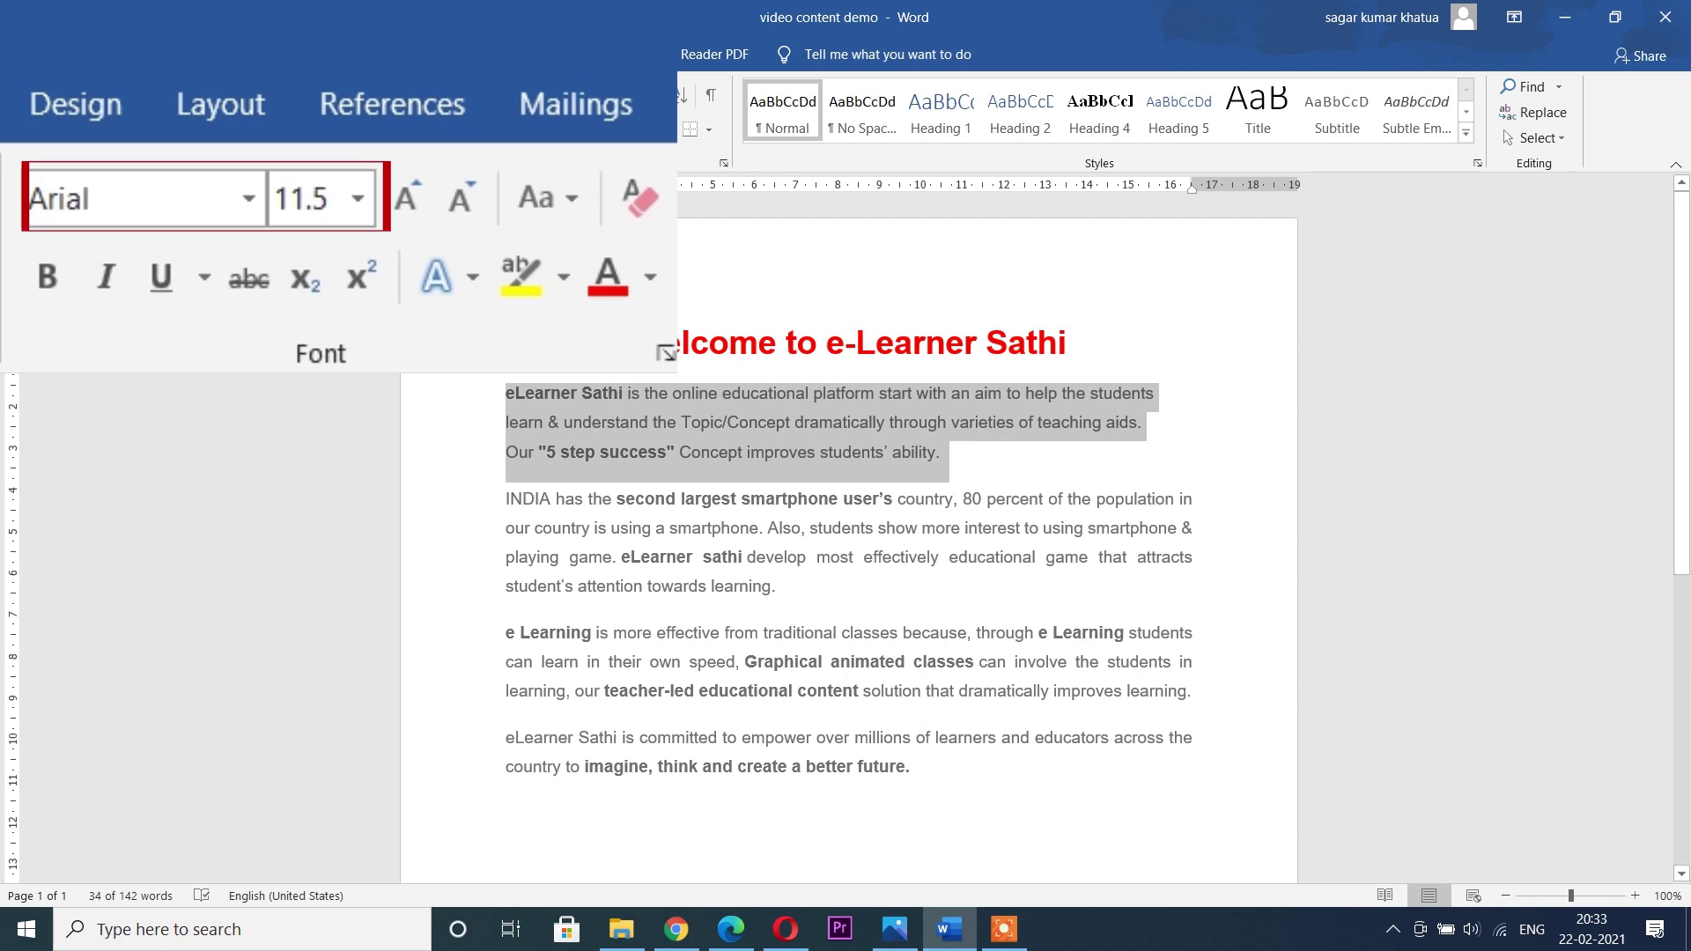
left_click(291, 95)
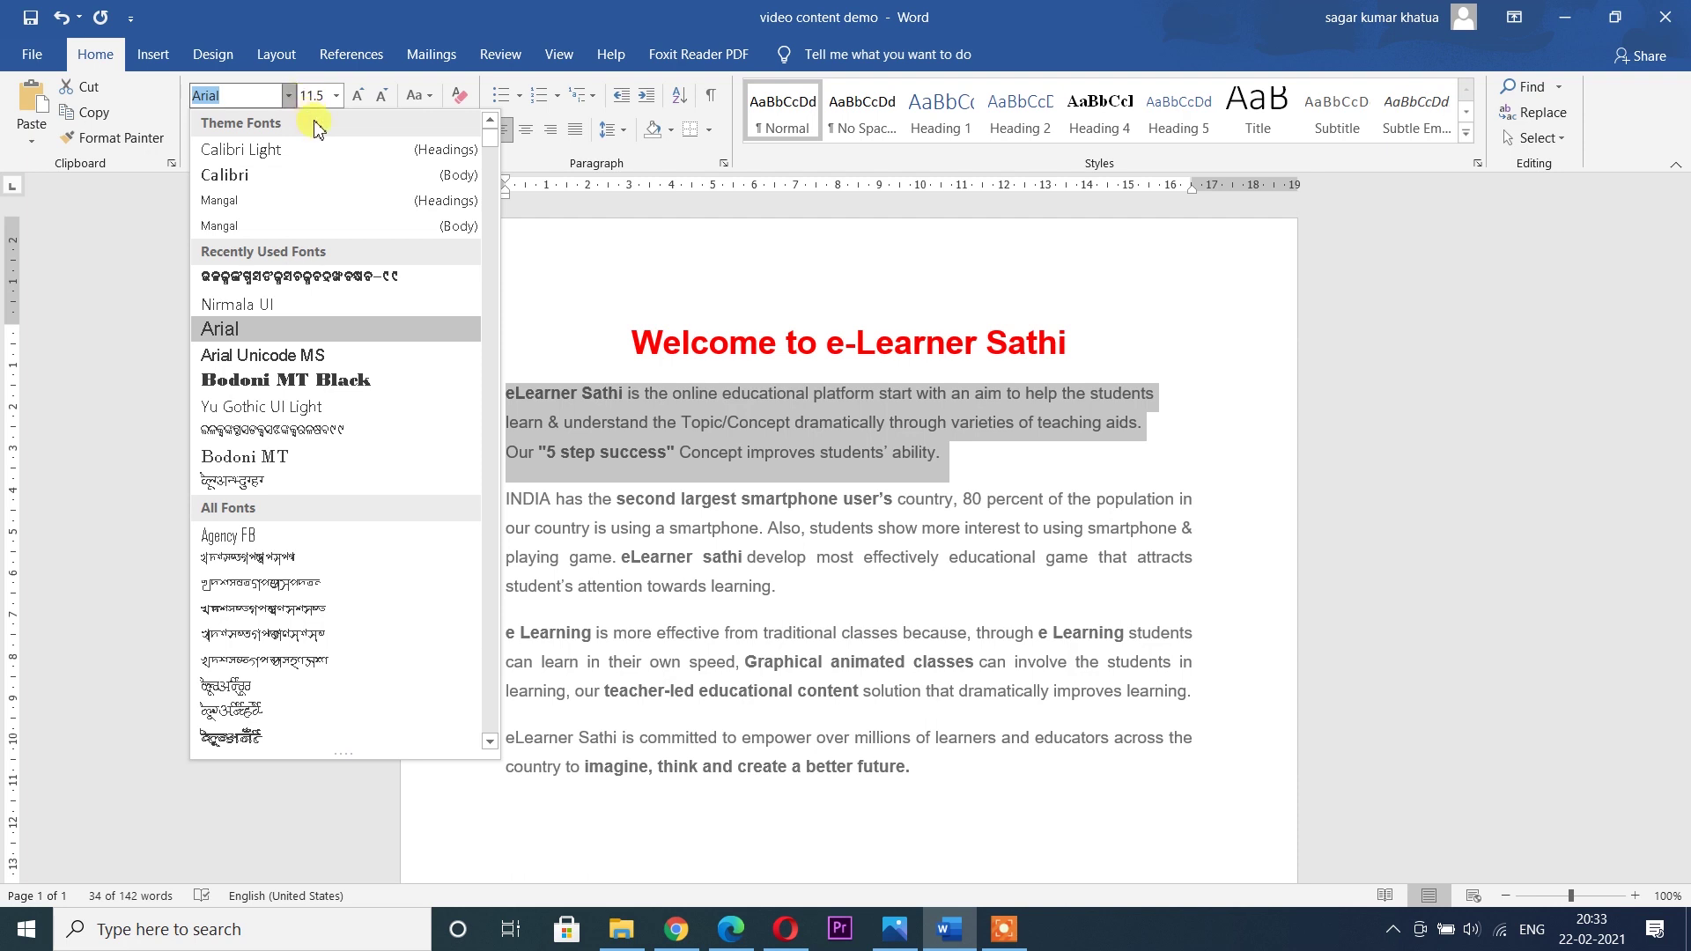
scroll(494, 143, "down", 10)
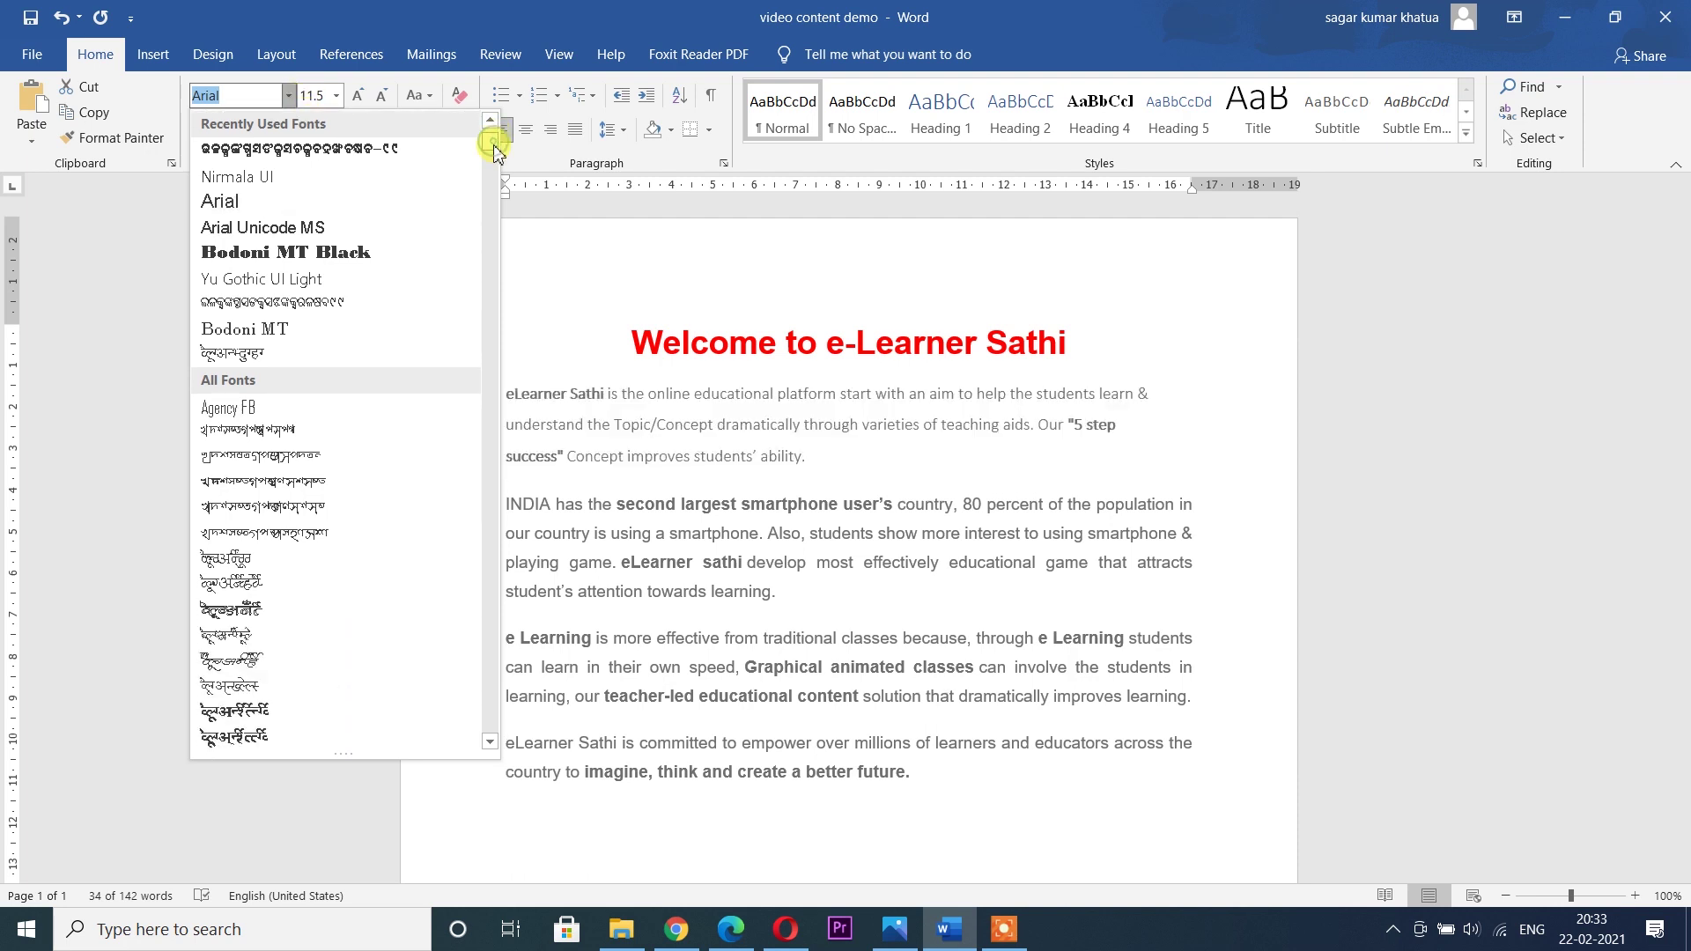
left_click_drag(494, 253, 494, 278)
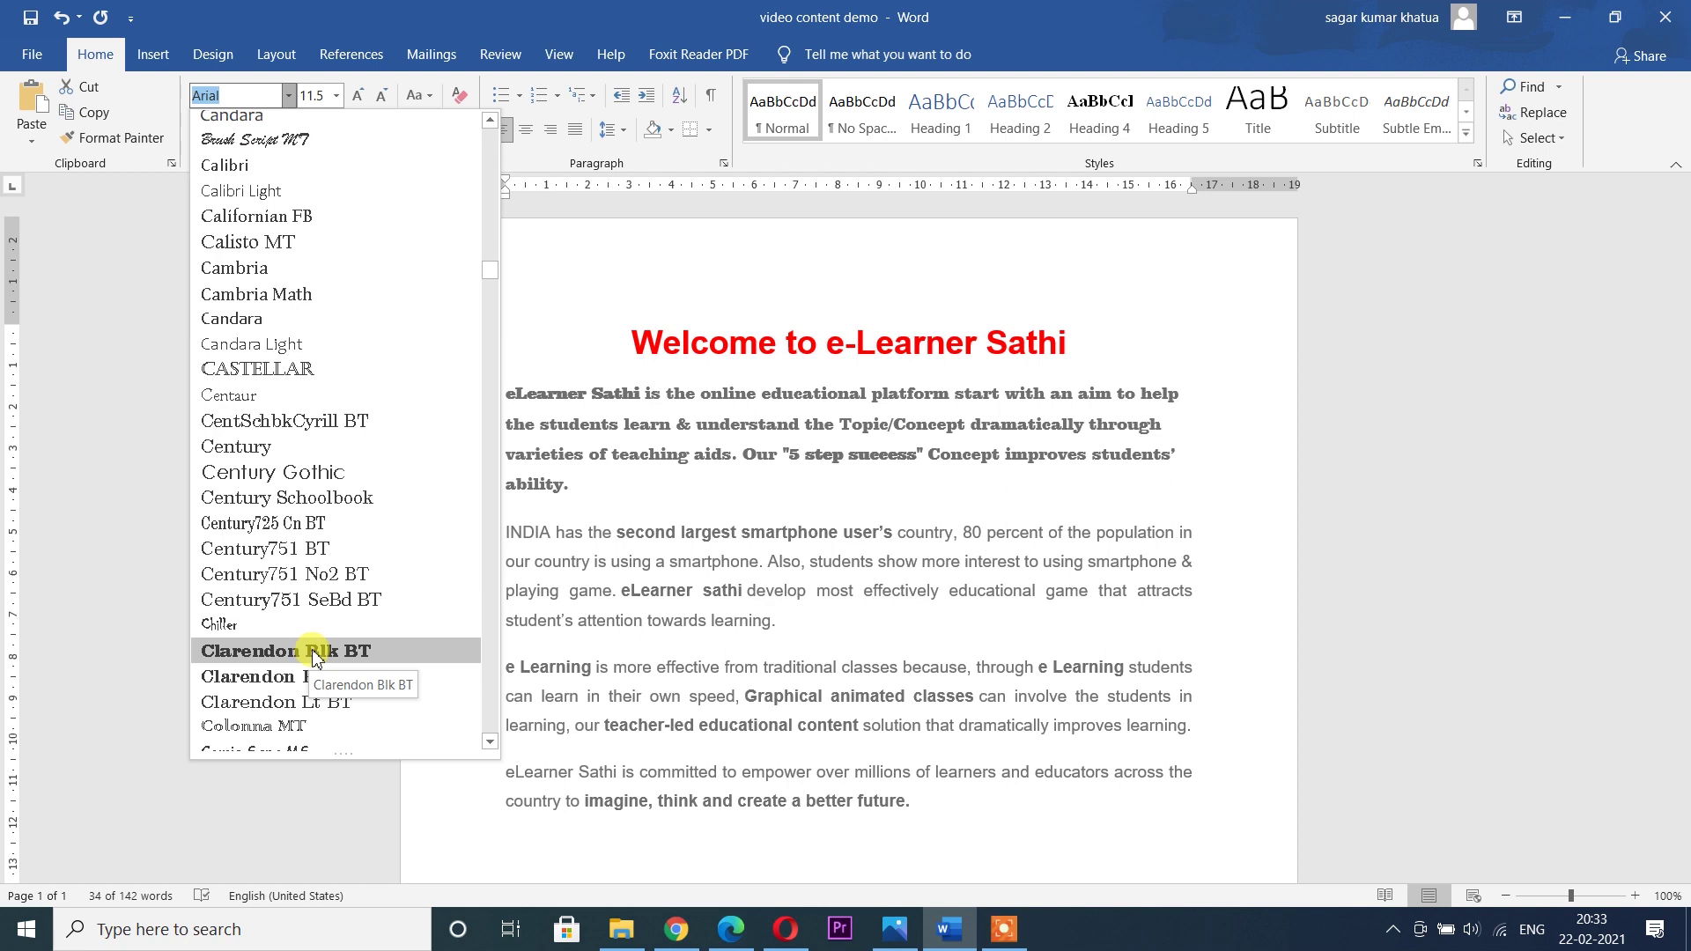
left_click(387, 651)
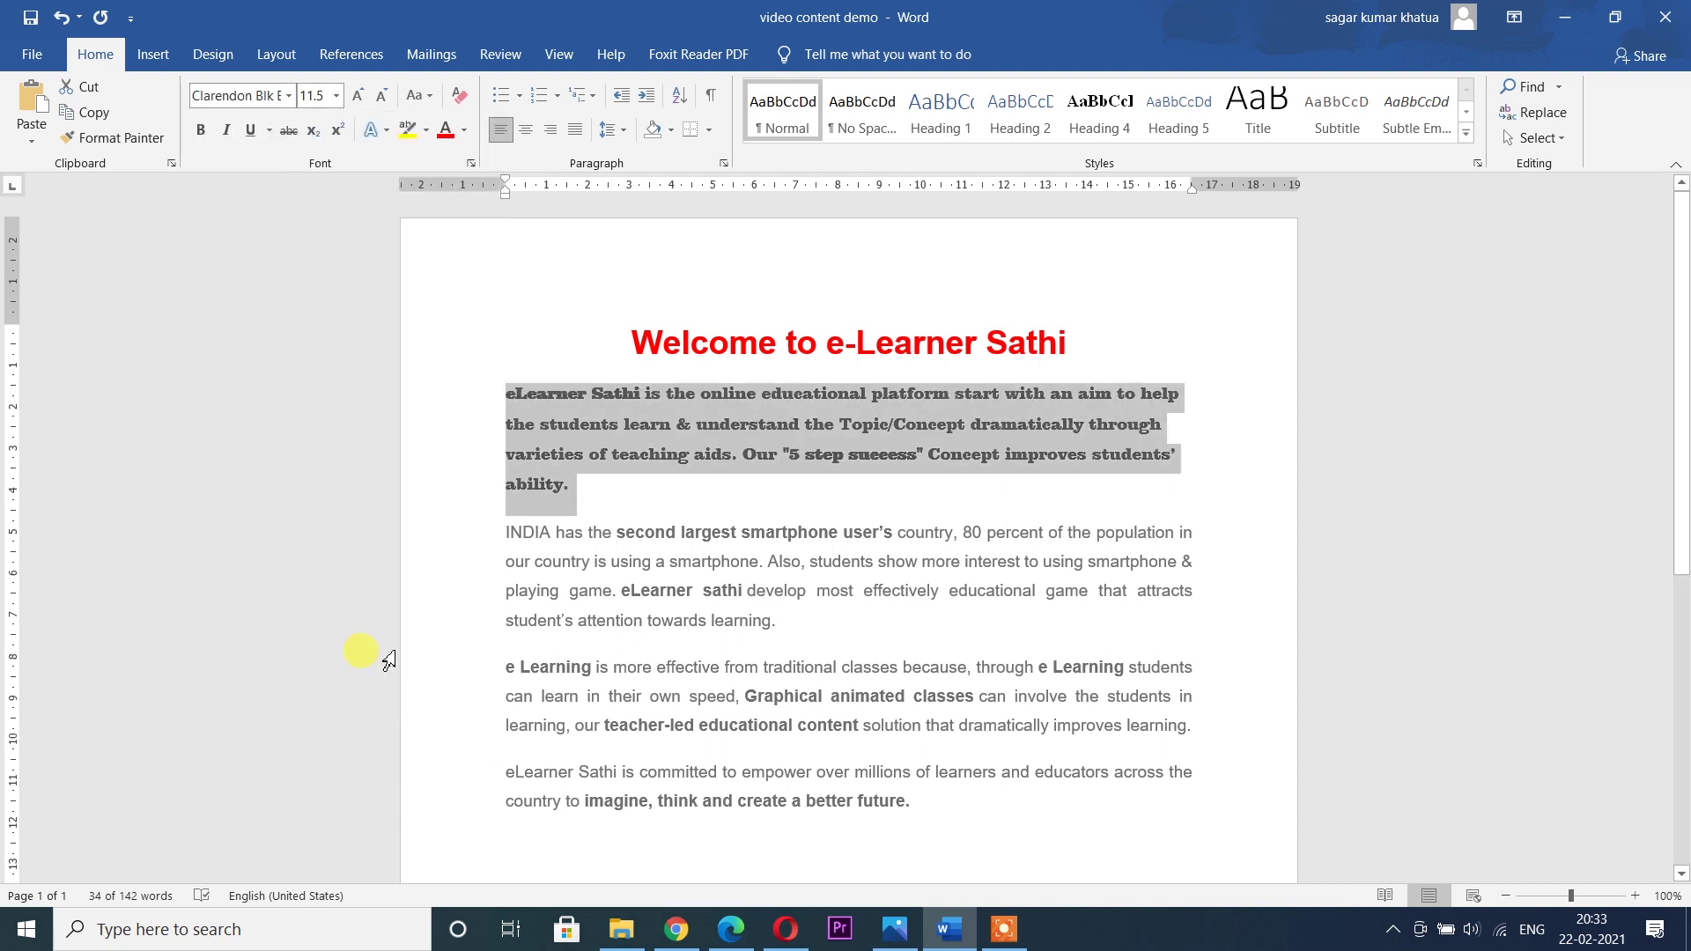
left_click(621, 495)
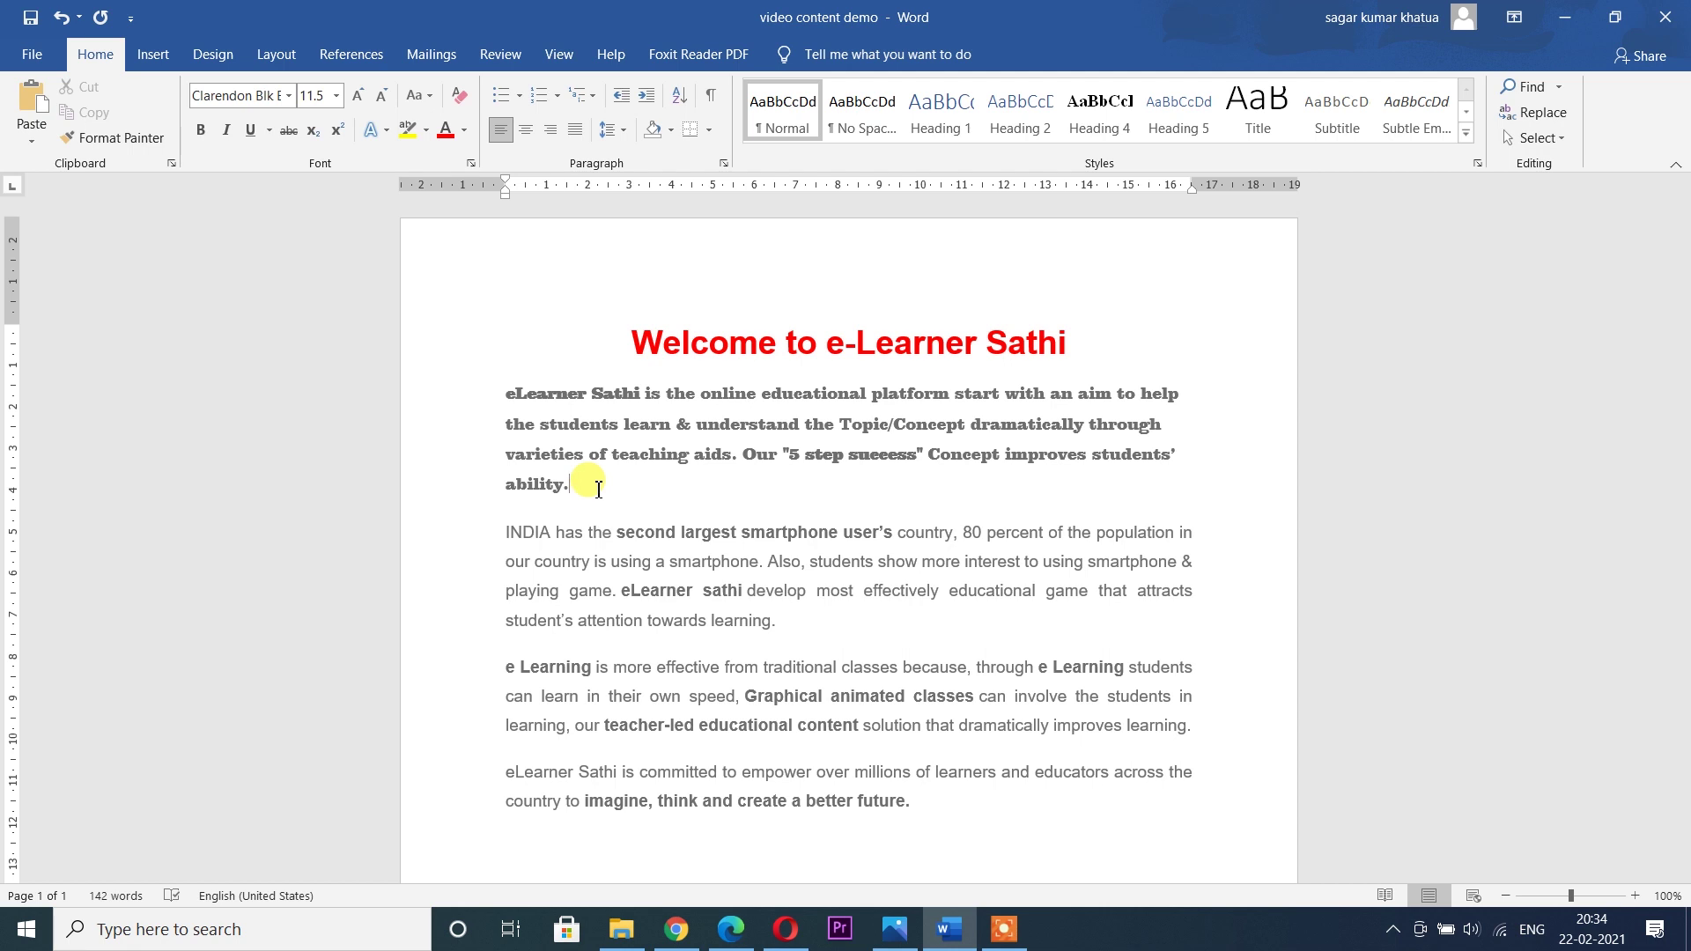
Step the first body paragraph's font size up to 18 and back down to 12
left_click_drag(598, 489, 506, 393)
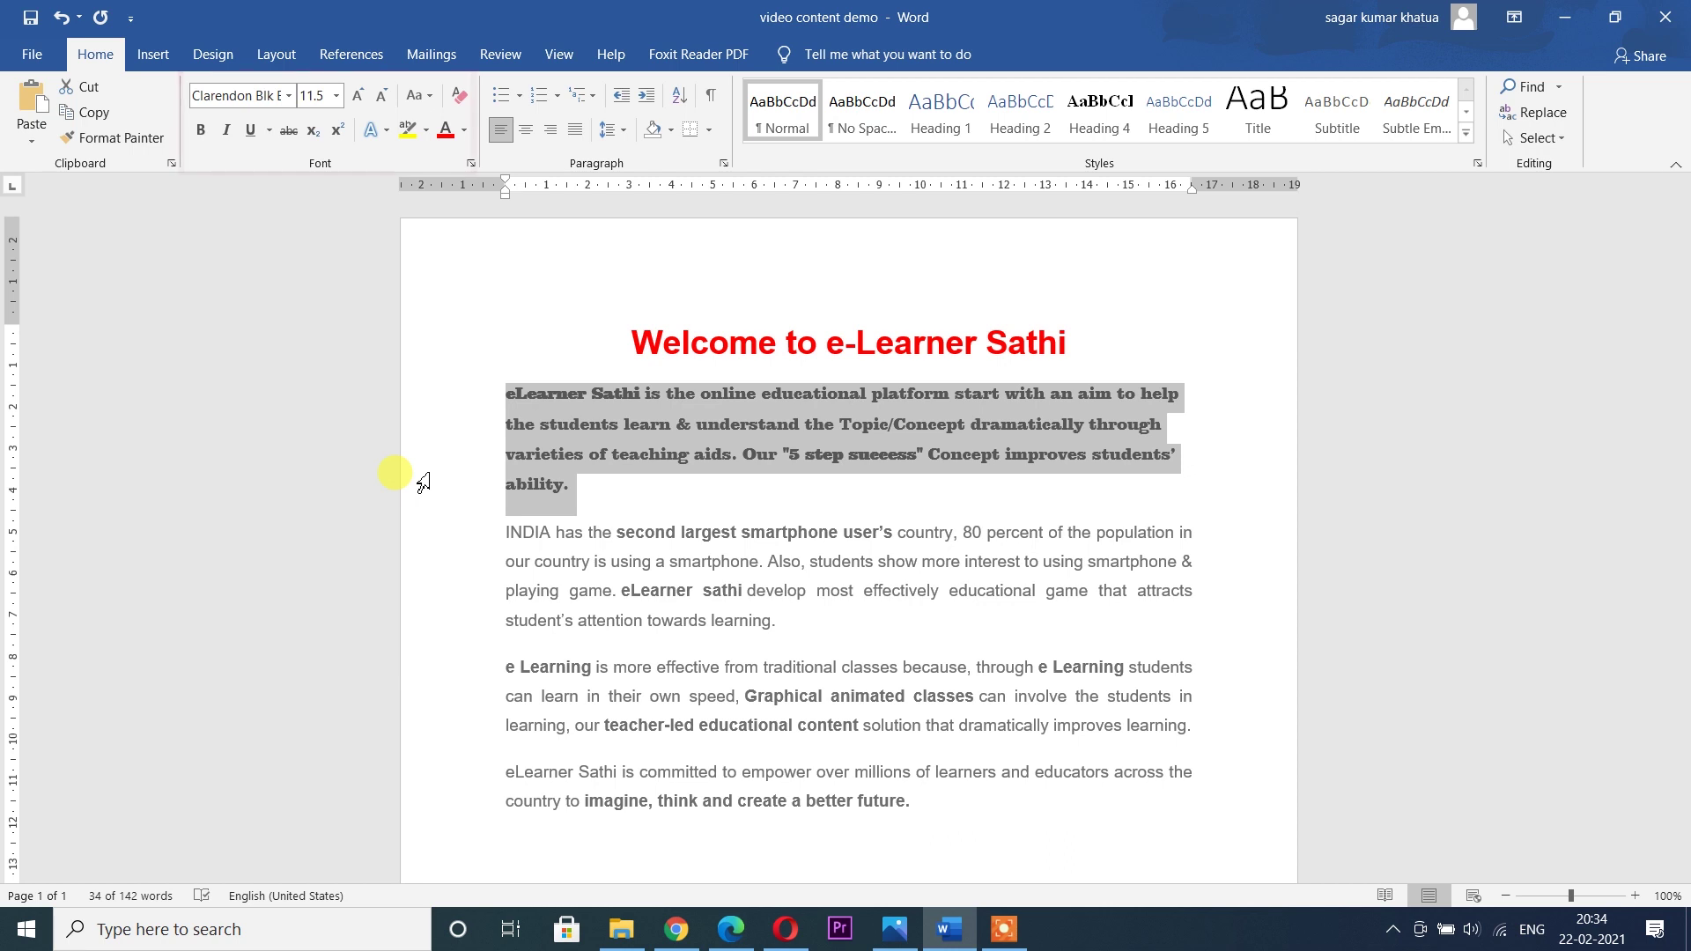
left_click(338, 96)
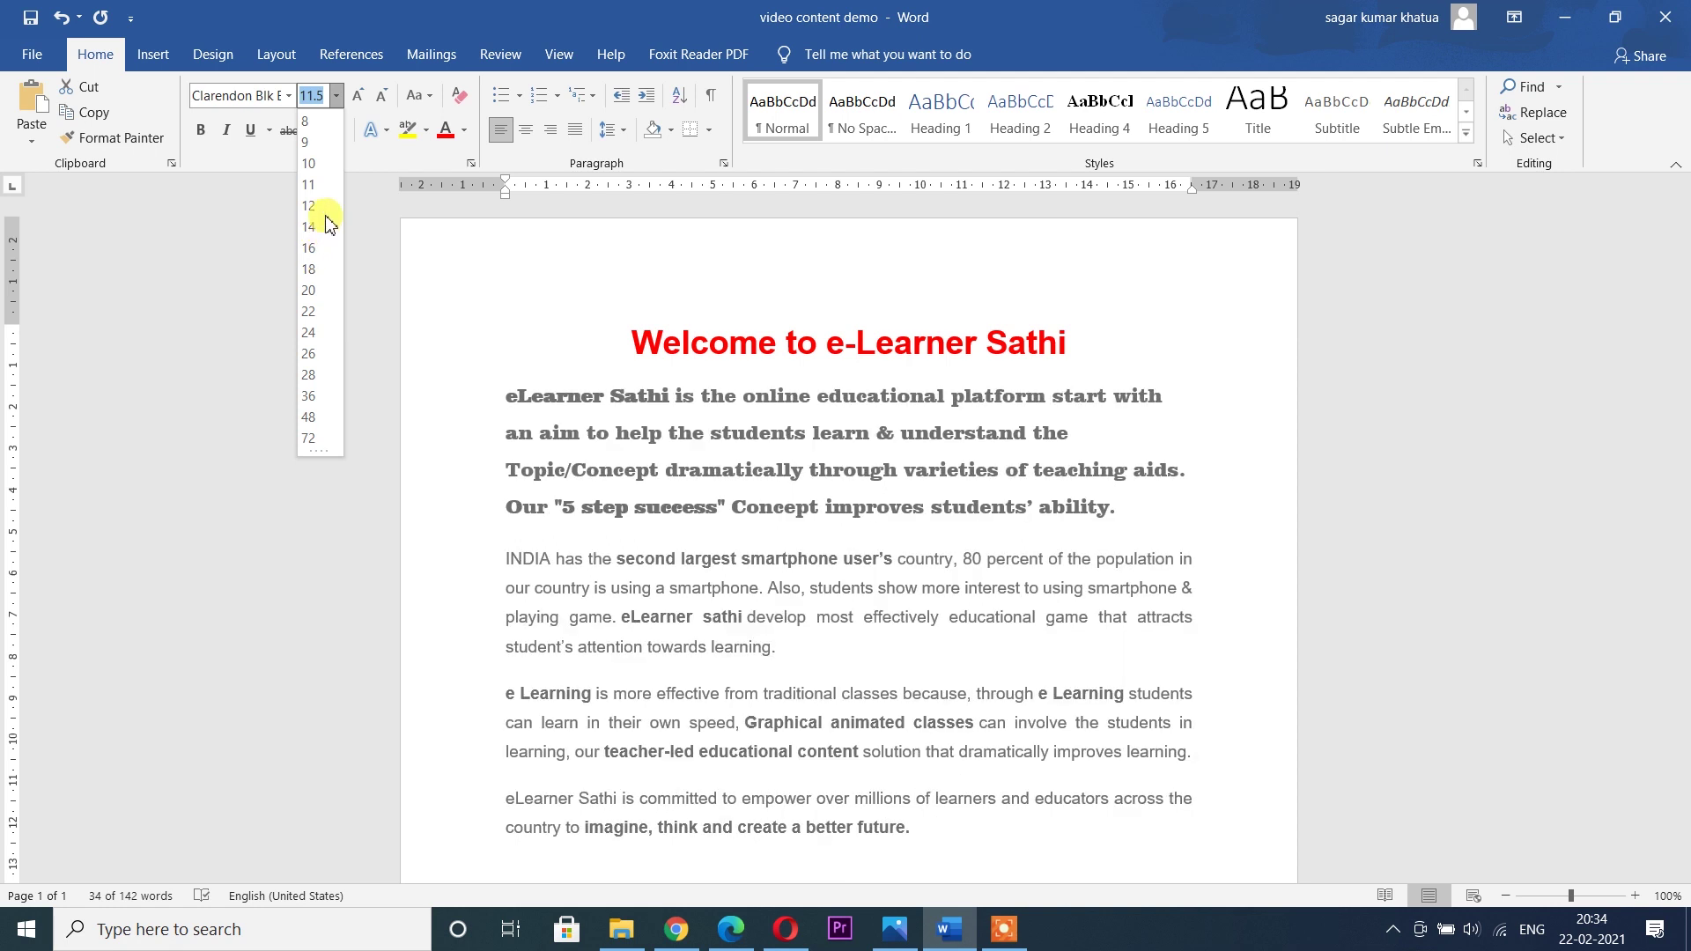
left_click(358, 96)
left_click(358, 97)
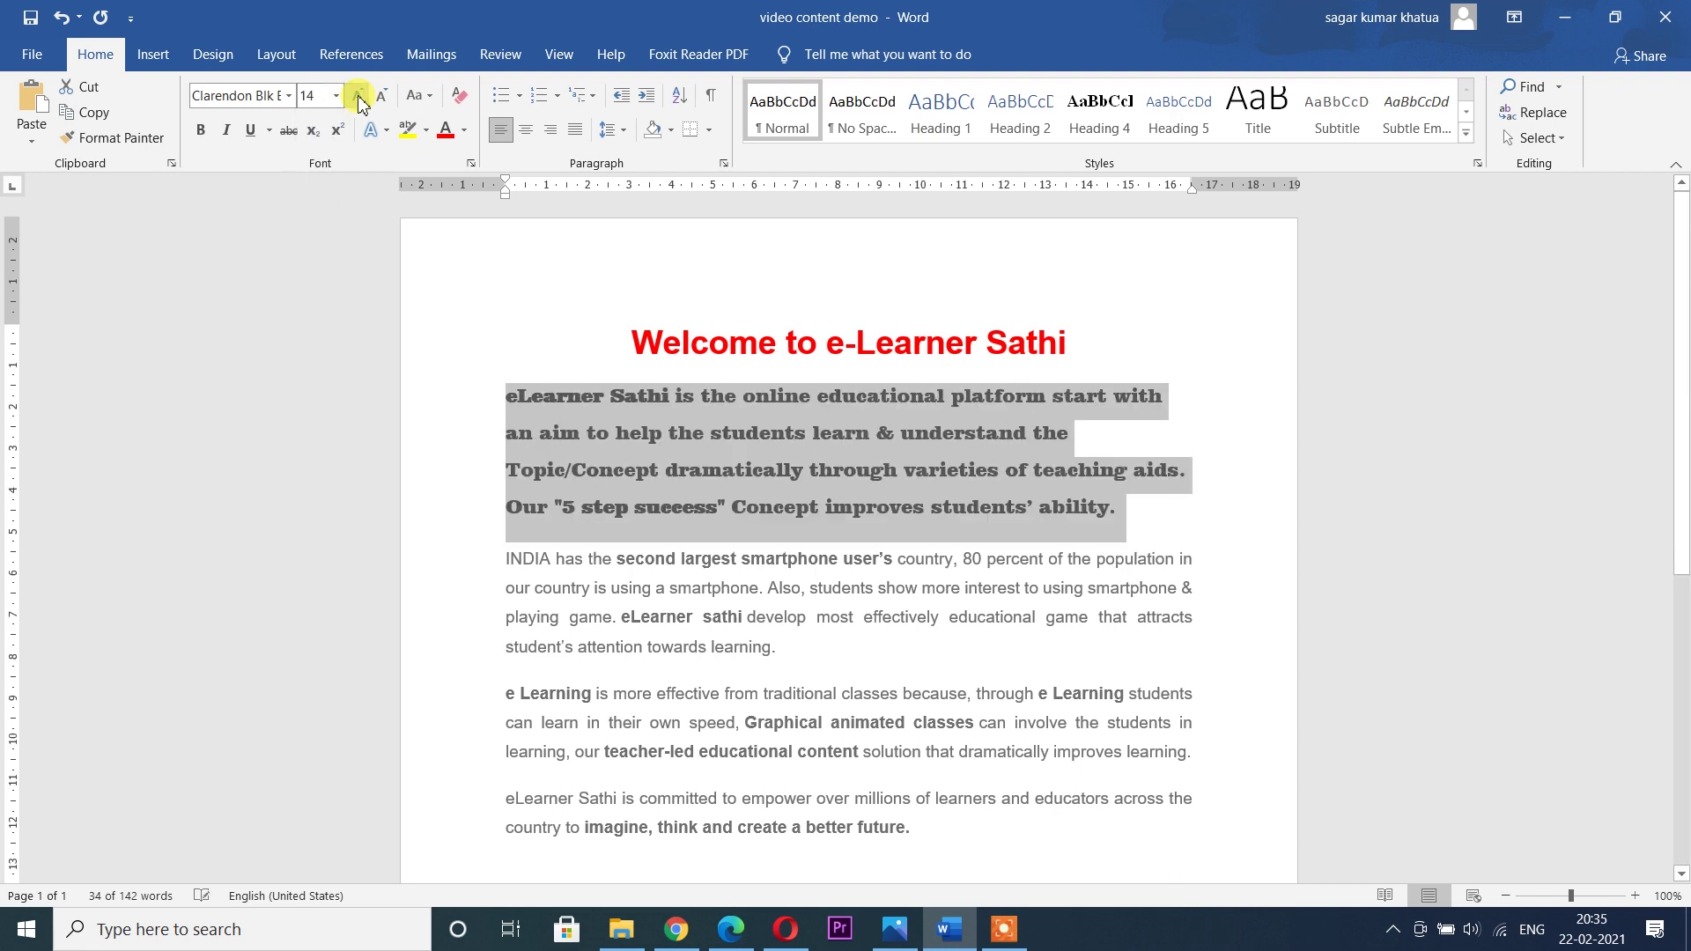
left_click(358, 97)
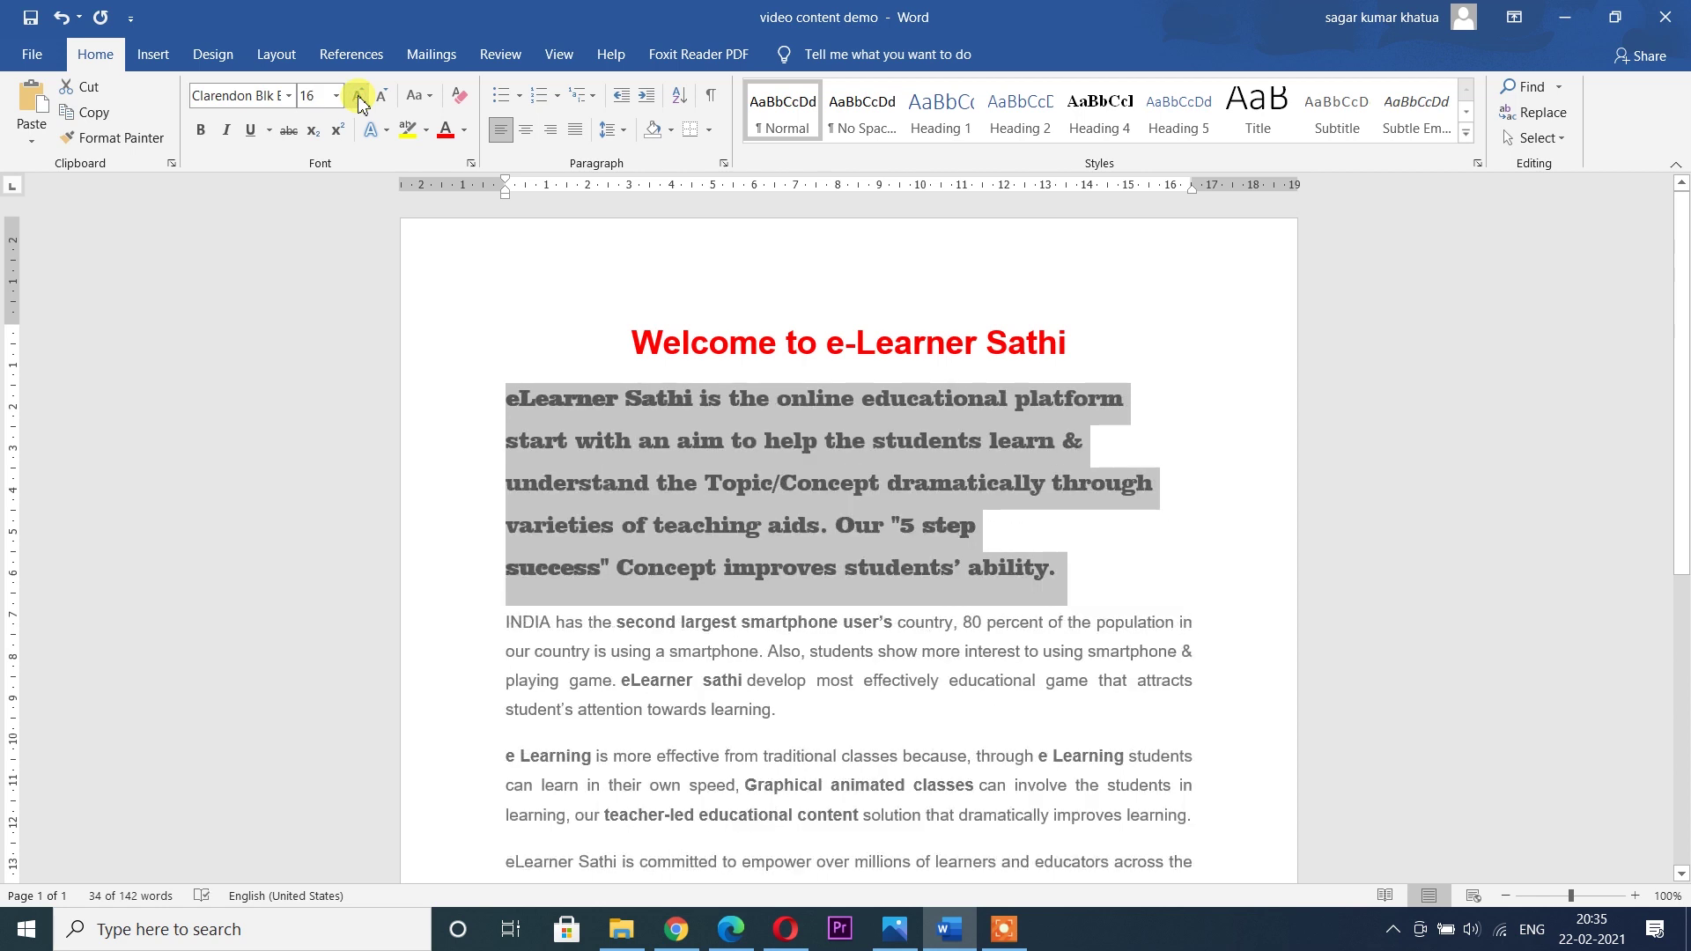
left_click(358, 98)
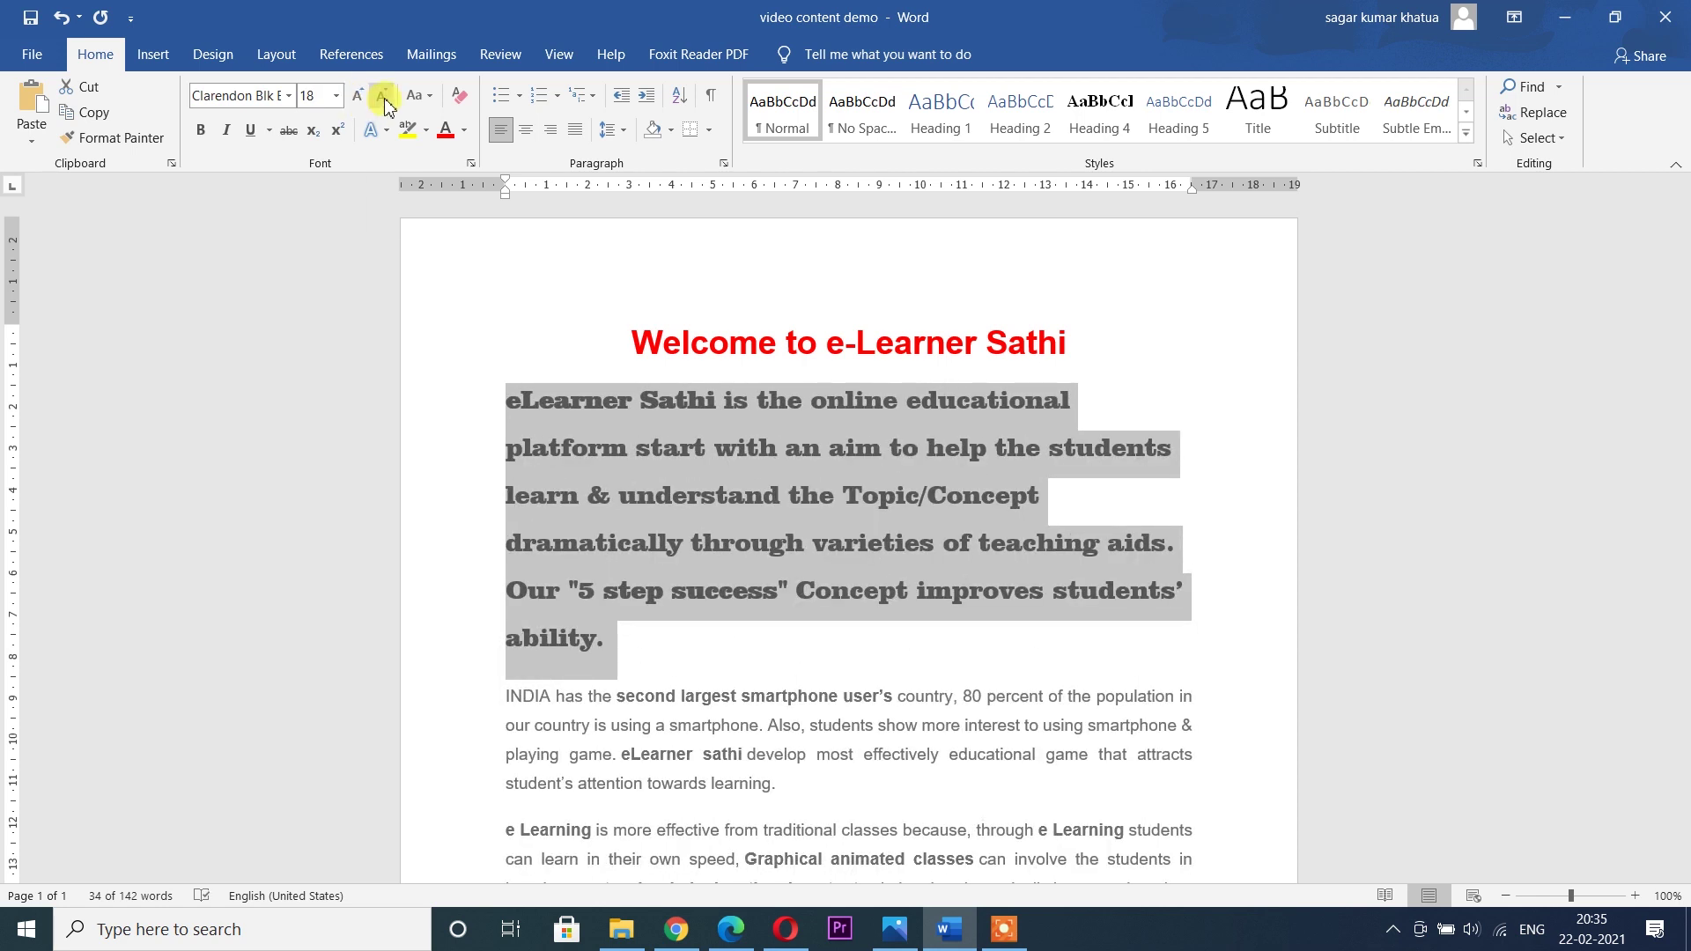
left_click(384, 104)
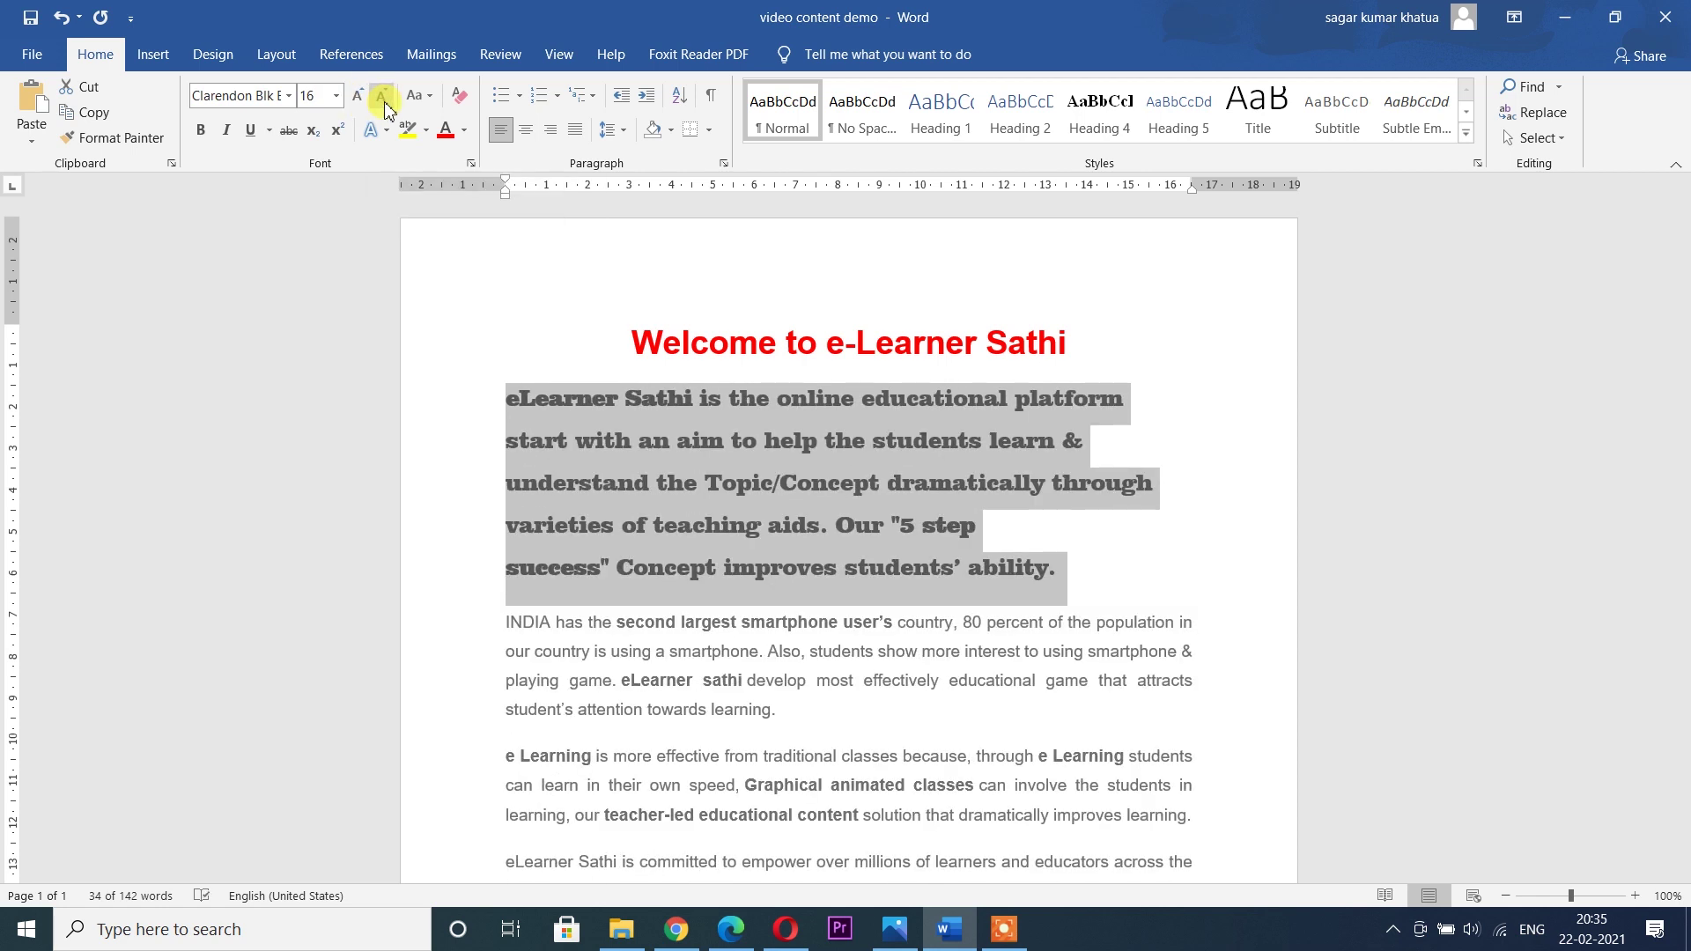
left_click(384, 103)
left_click(384, 104)
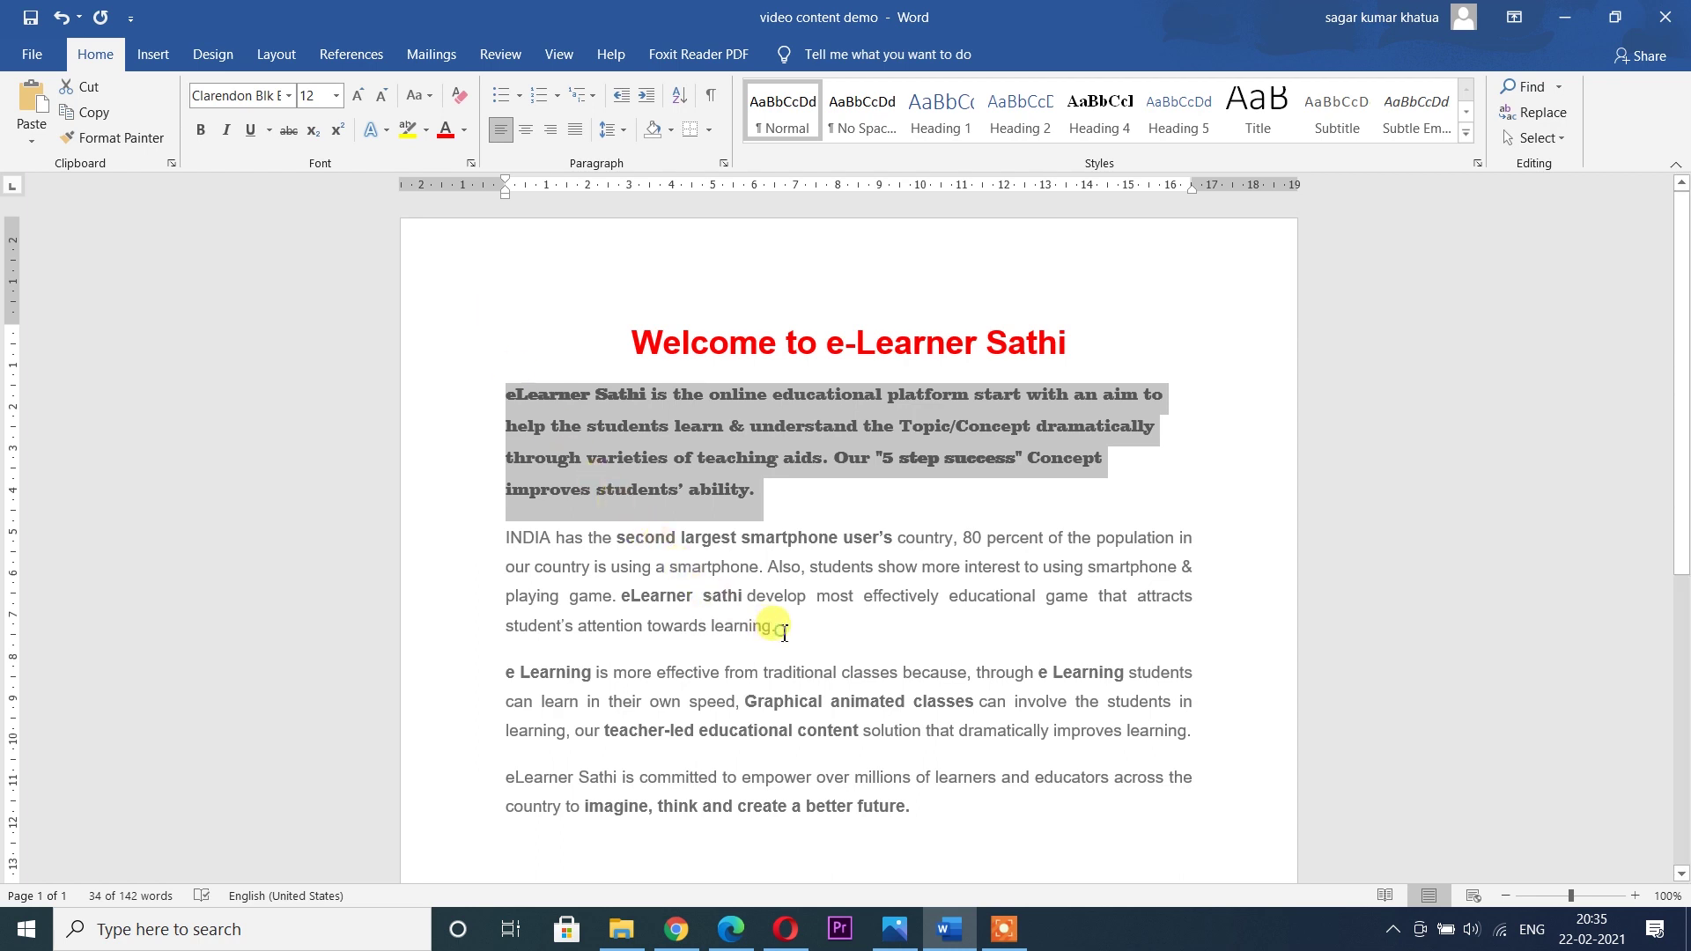
Bold the entire second paragraph starting with "INDIA" and clear the bold formatting from all of it again
left_click_drag(775, 627, 510, 541)
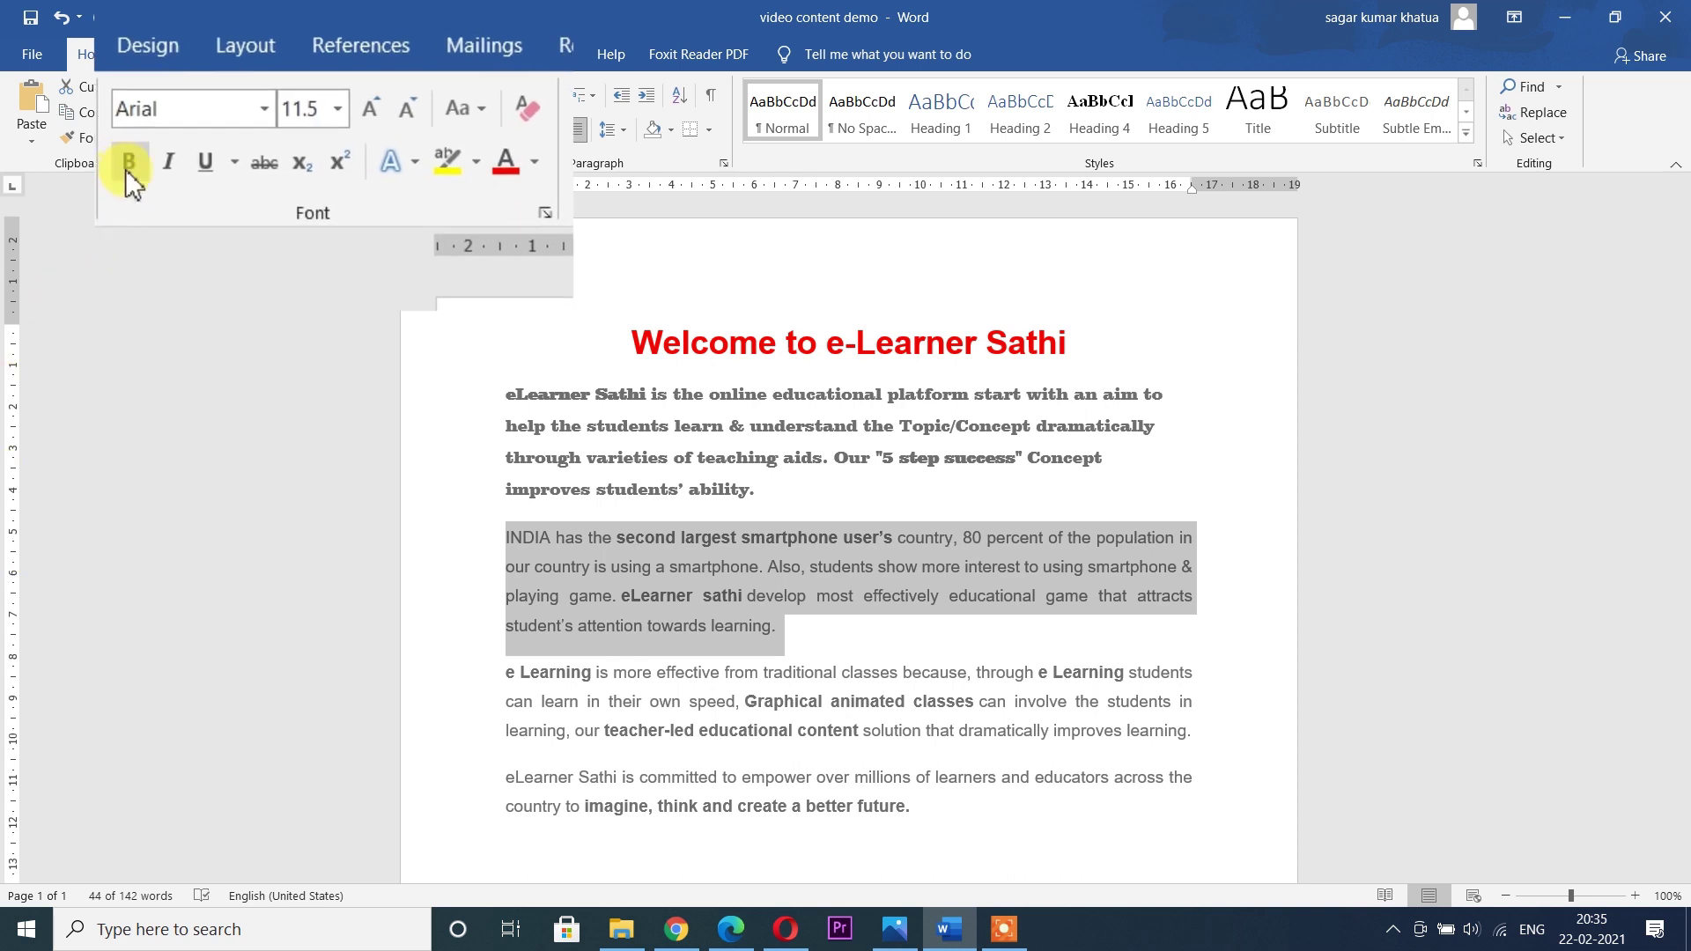
left_click(208, 145)
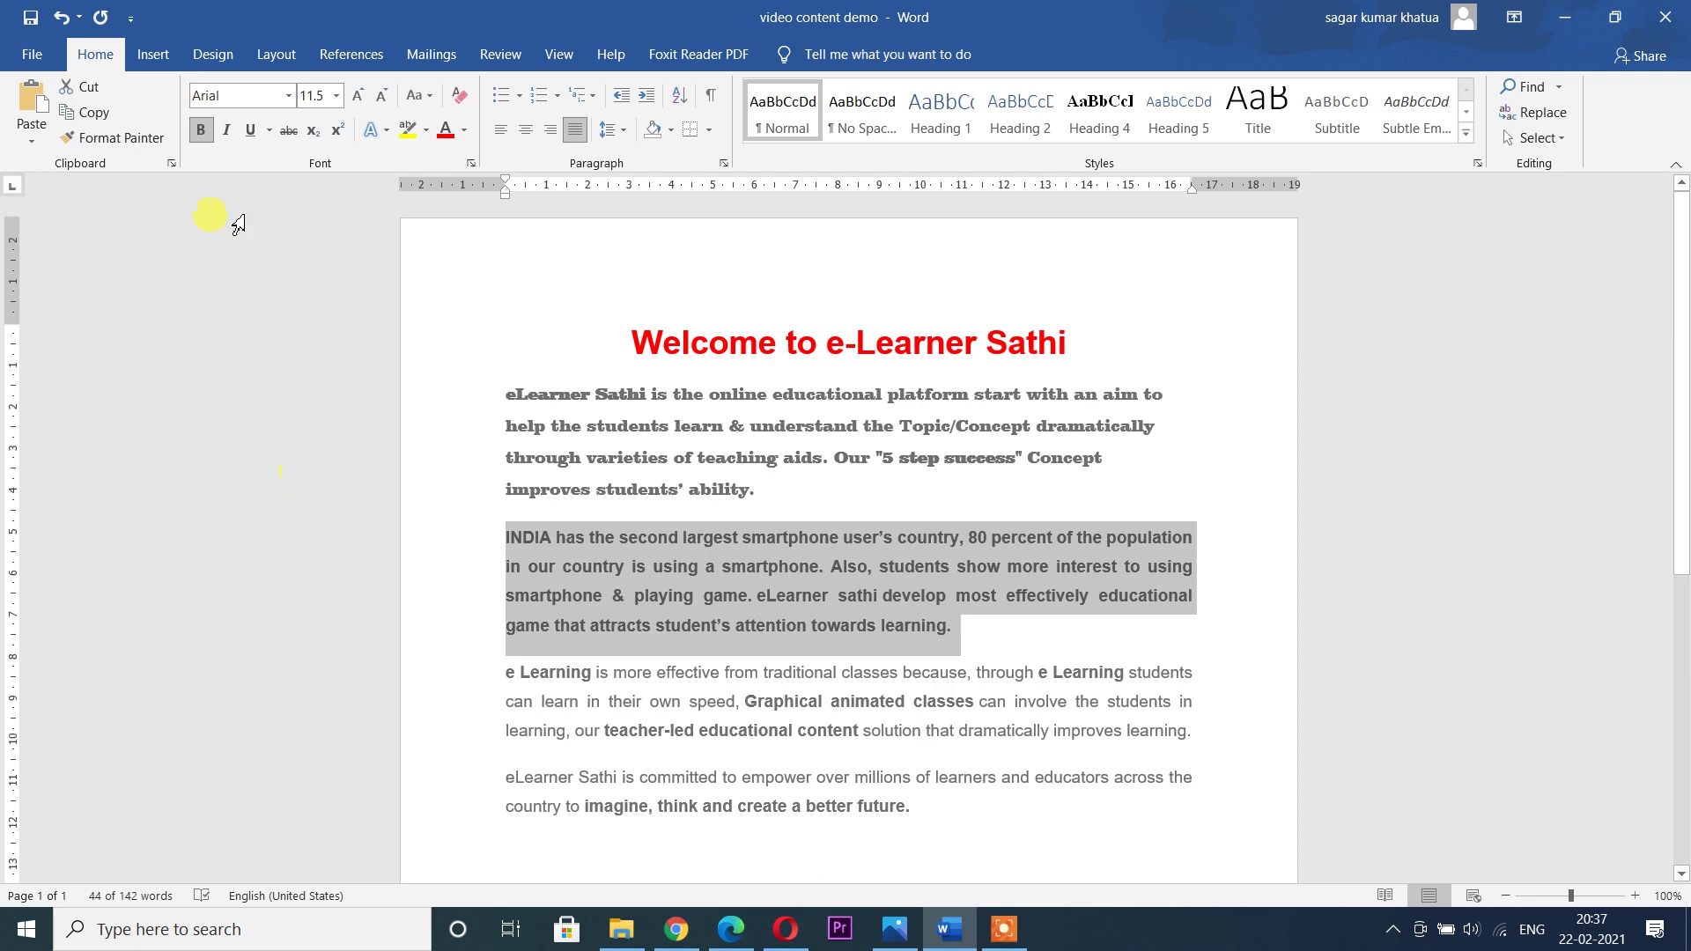
left_click(203, 136)
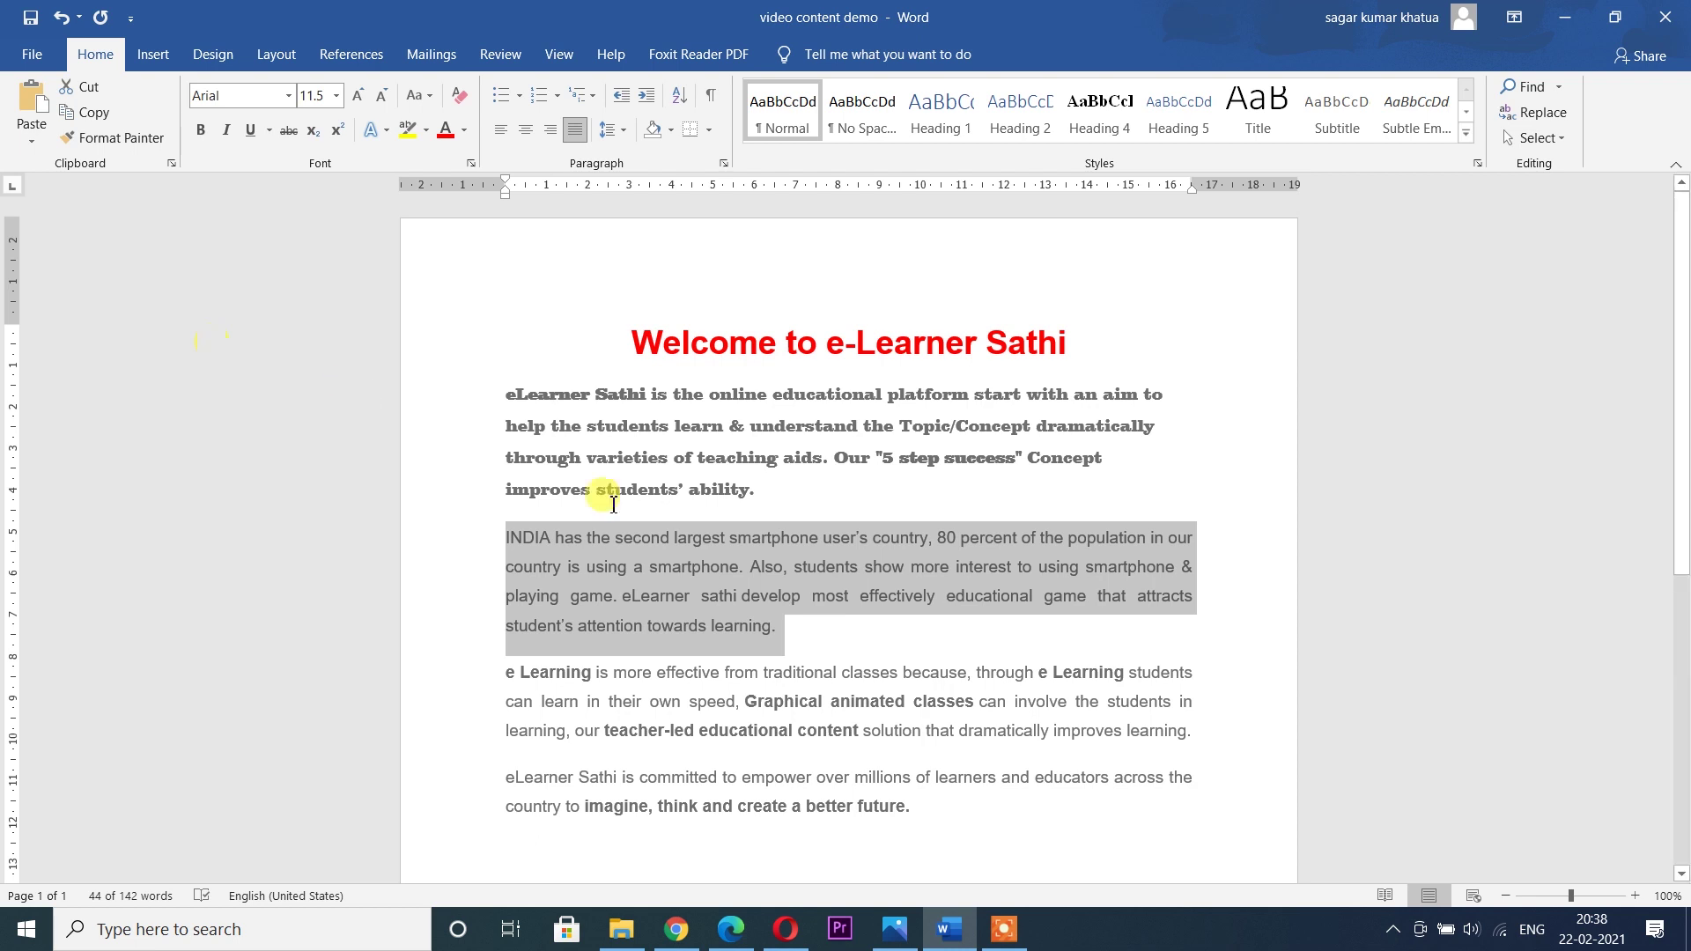
Italicize the entire second paragraph starting with "INDIA"
left_click_drag(793, 632, 508, 538)
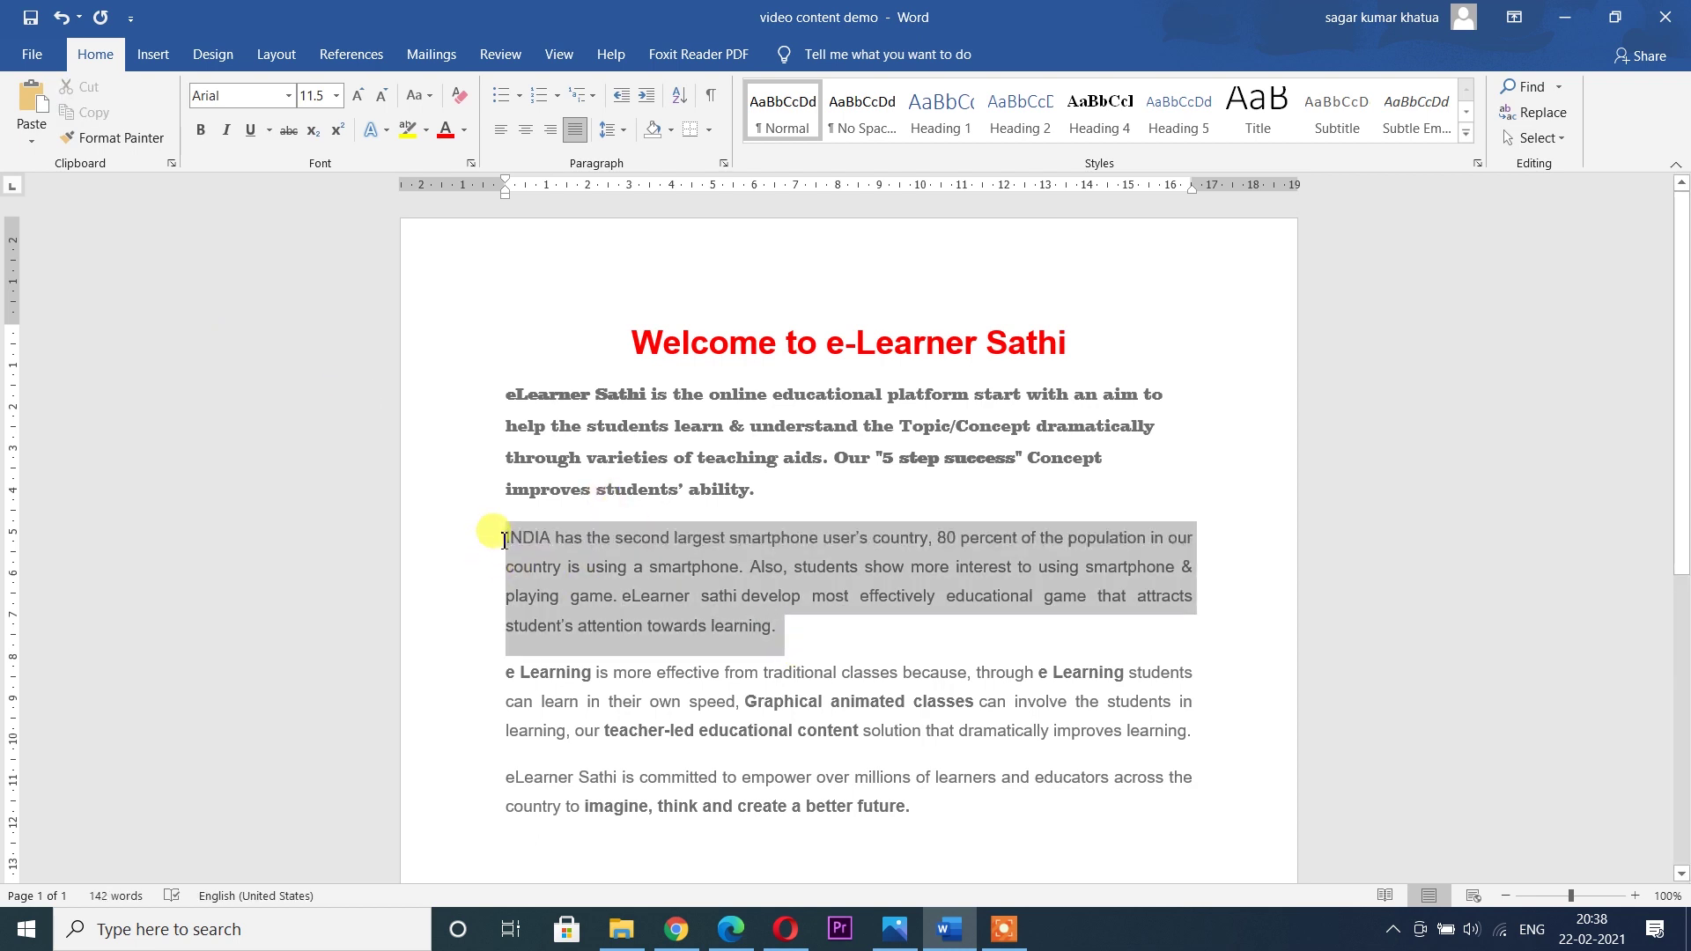
left_click(230, 143)
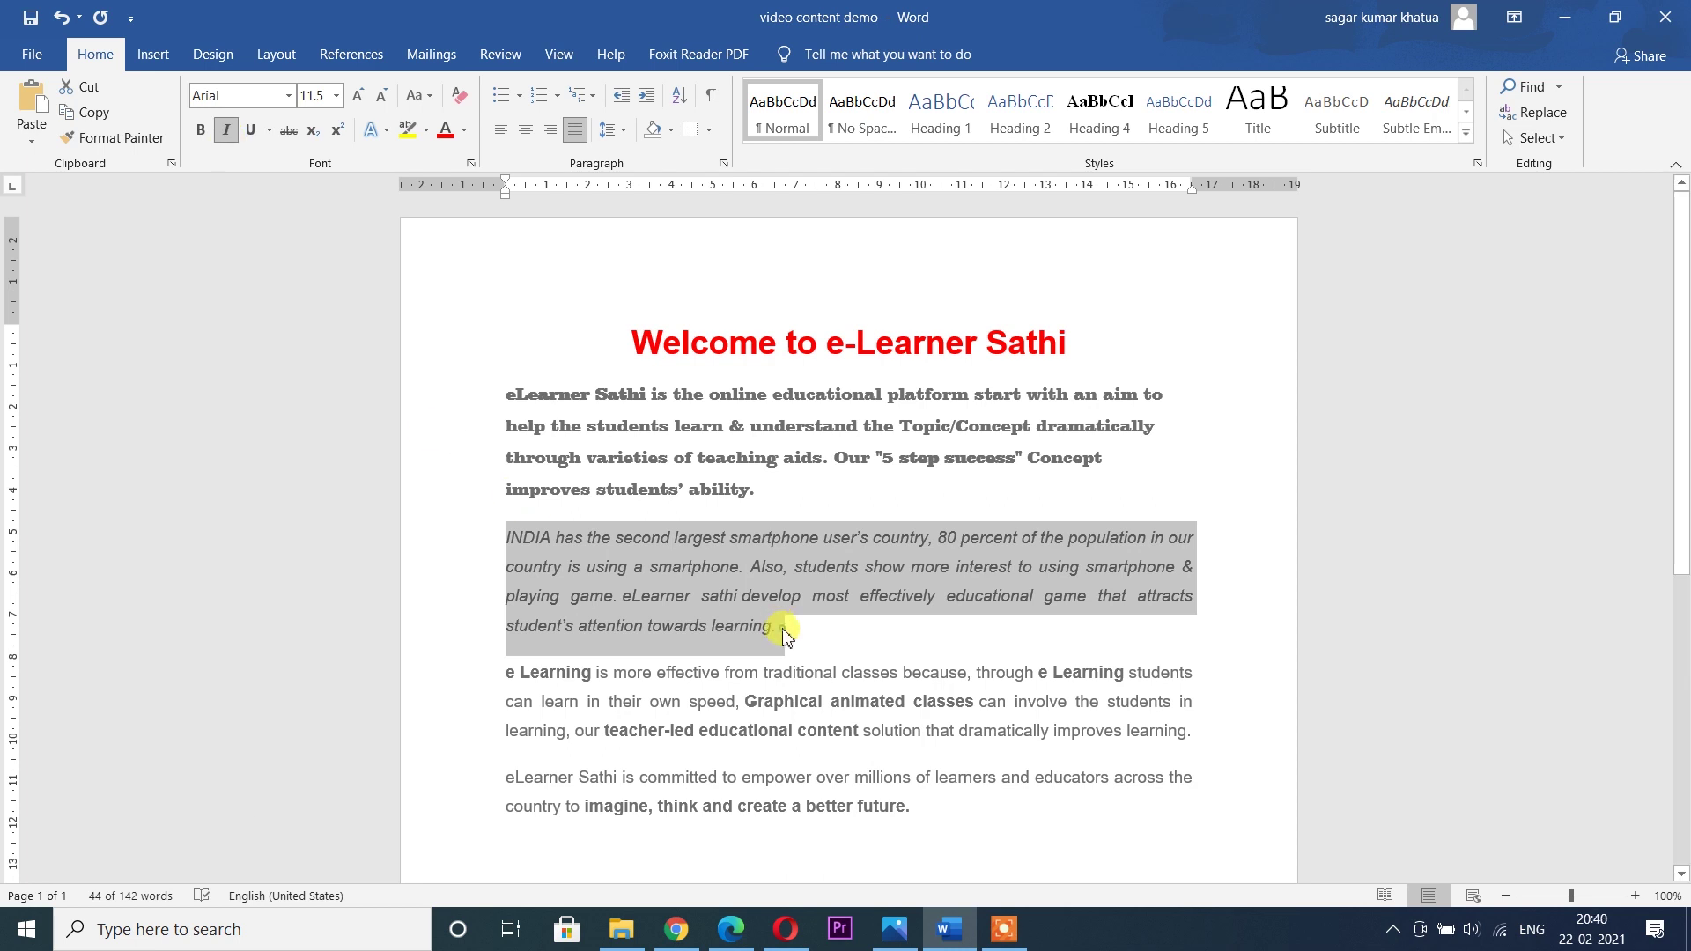
left_click(783, 629)
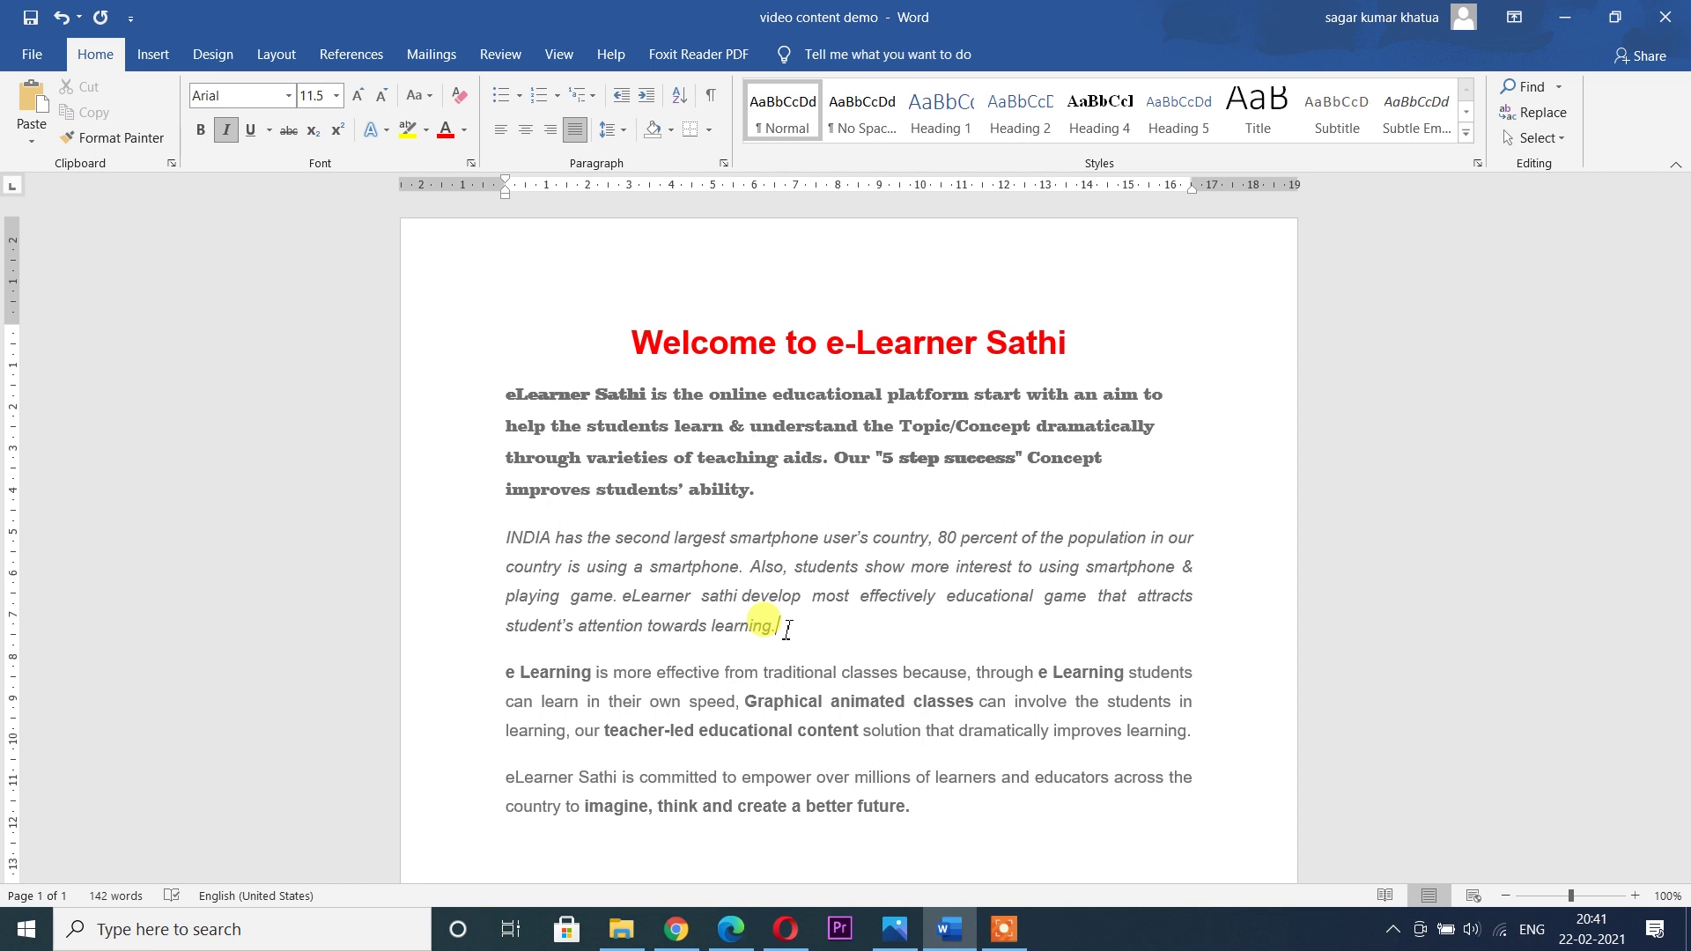
Underline the last paragraph, starting with "eLearner Sathi is committed", with a double line
left_click_drag(507, 777, 920, 806)
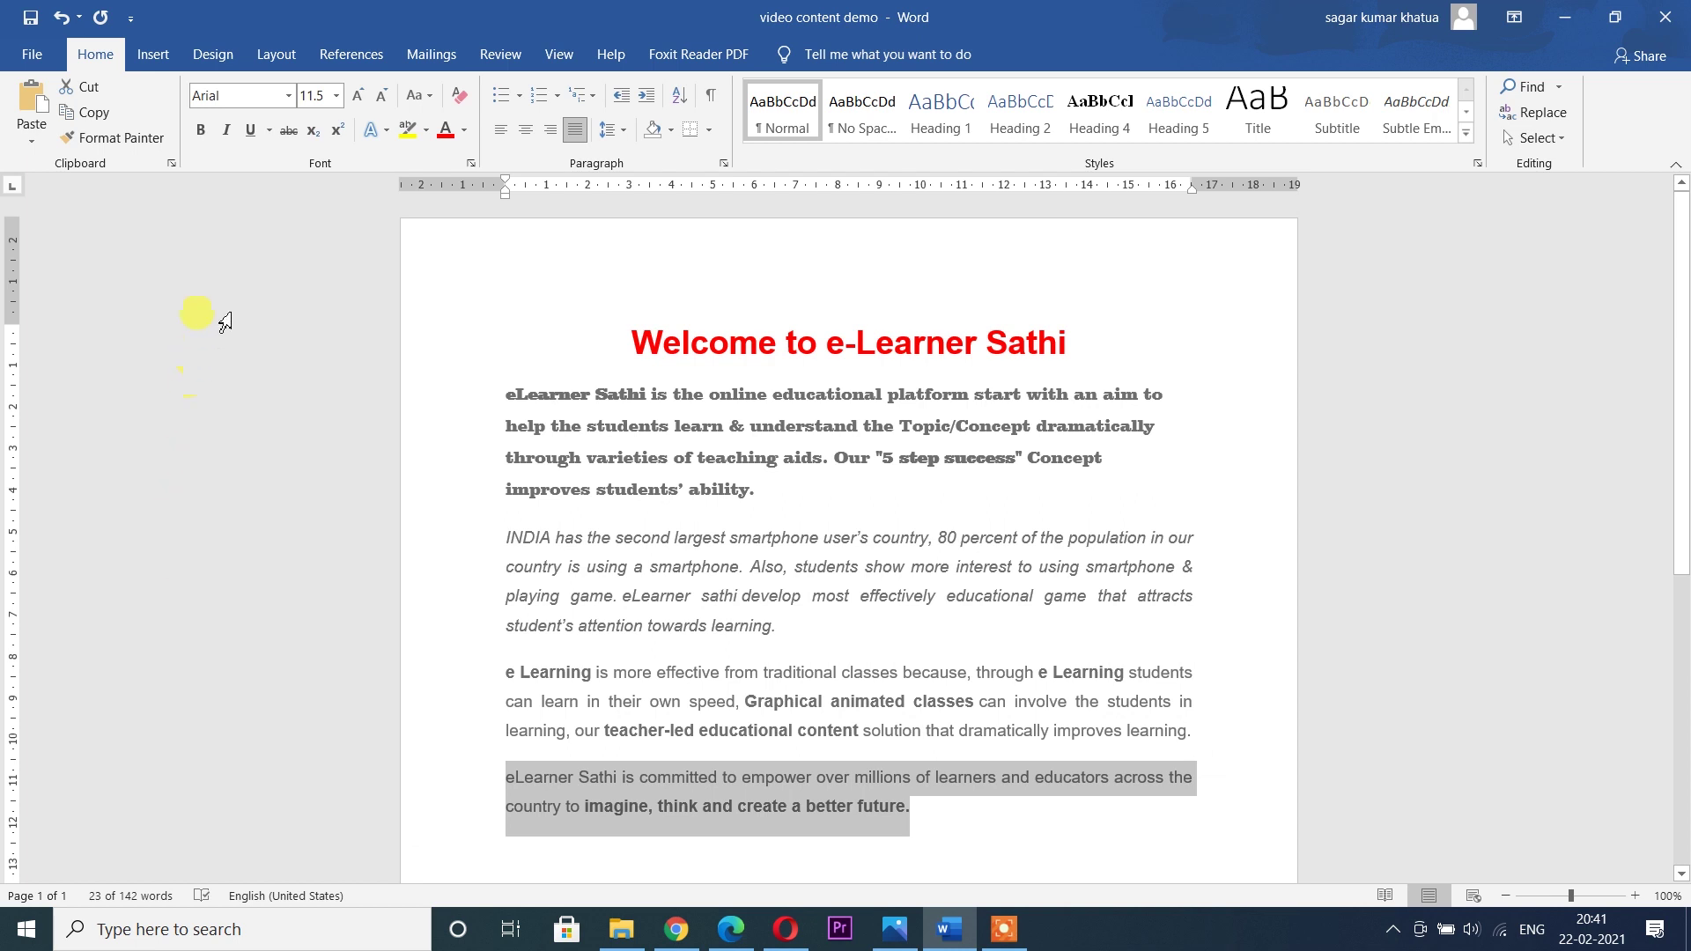
left_click(251, 132)
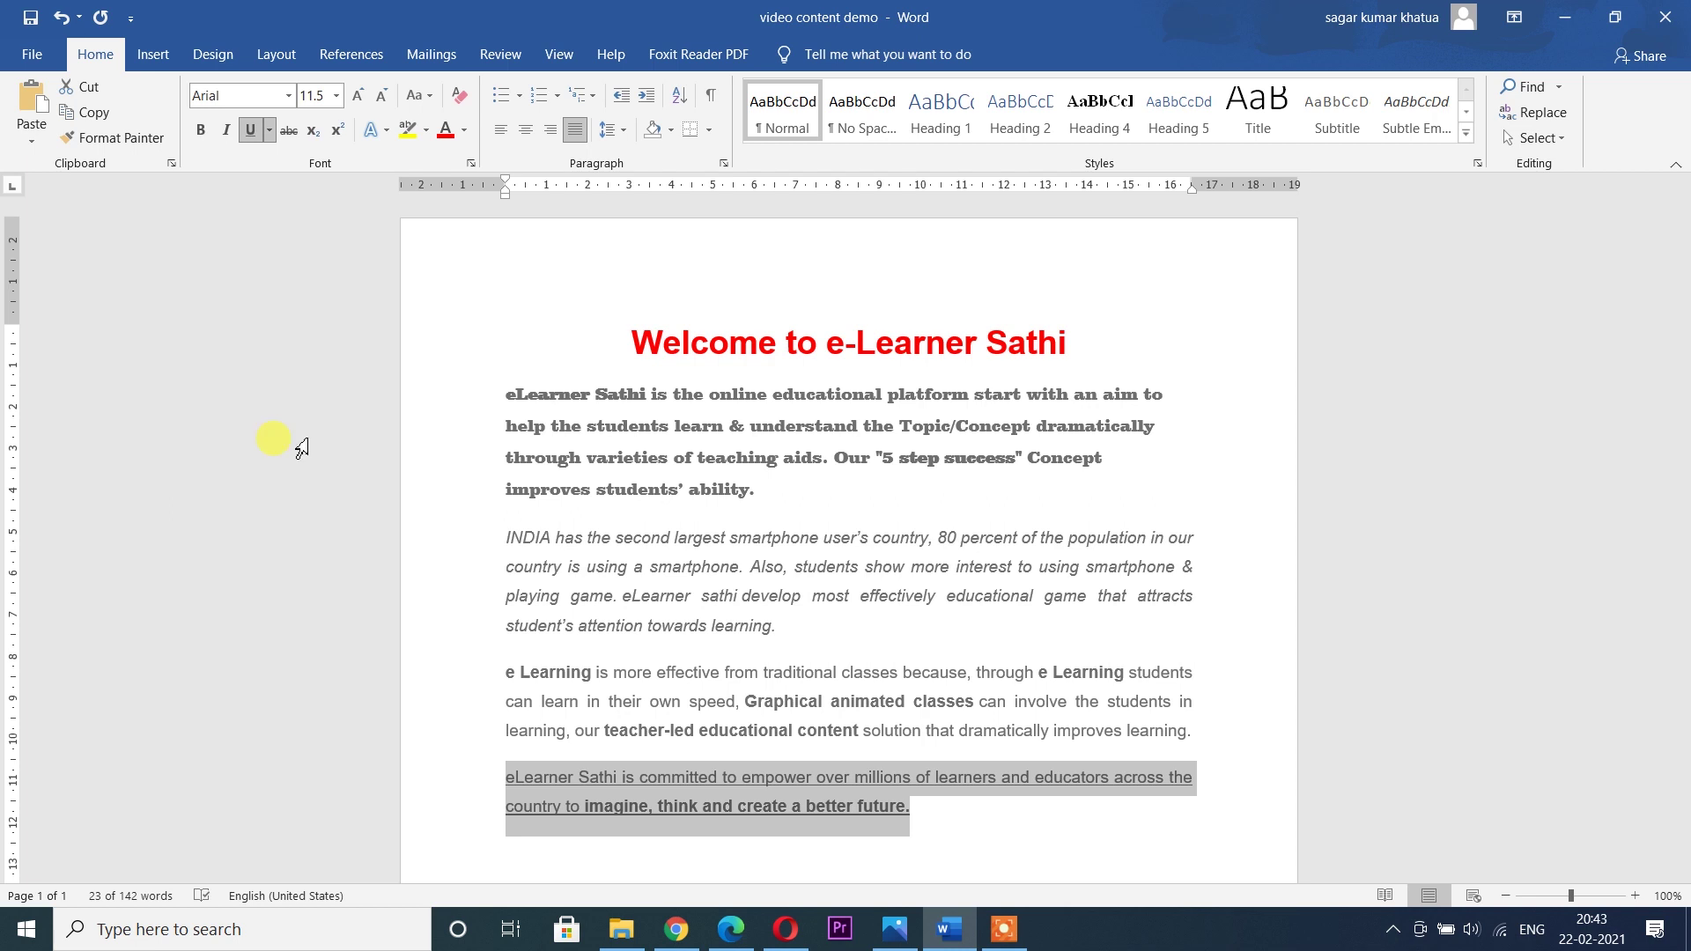
left_click(270, 130)
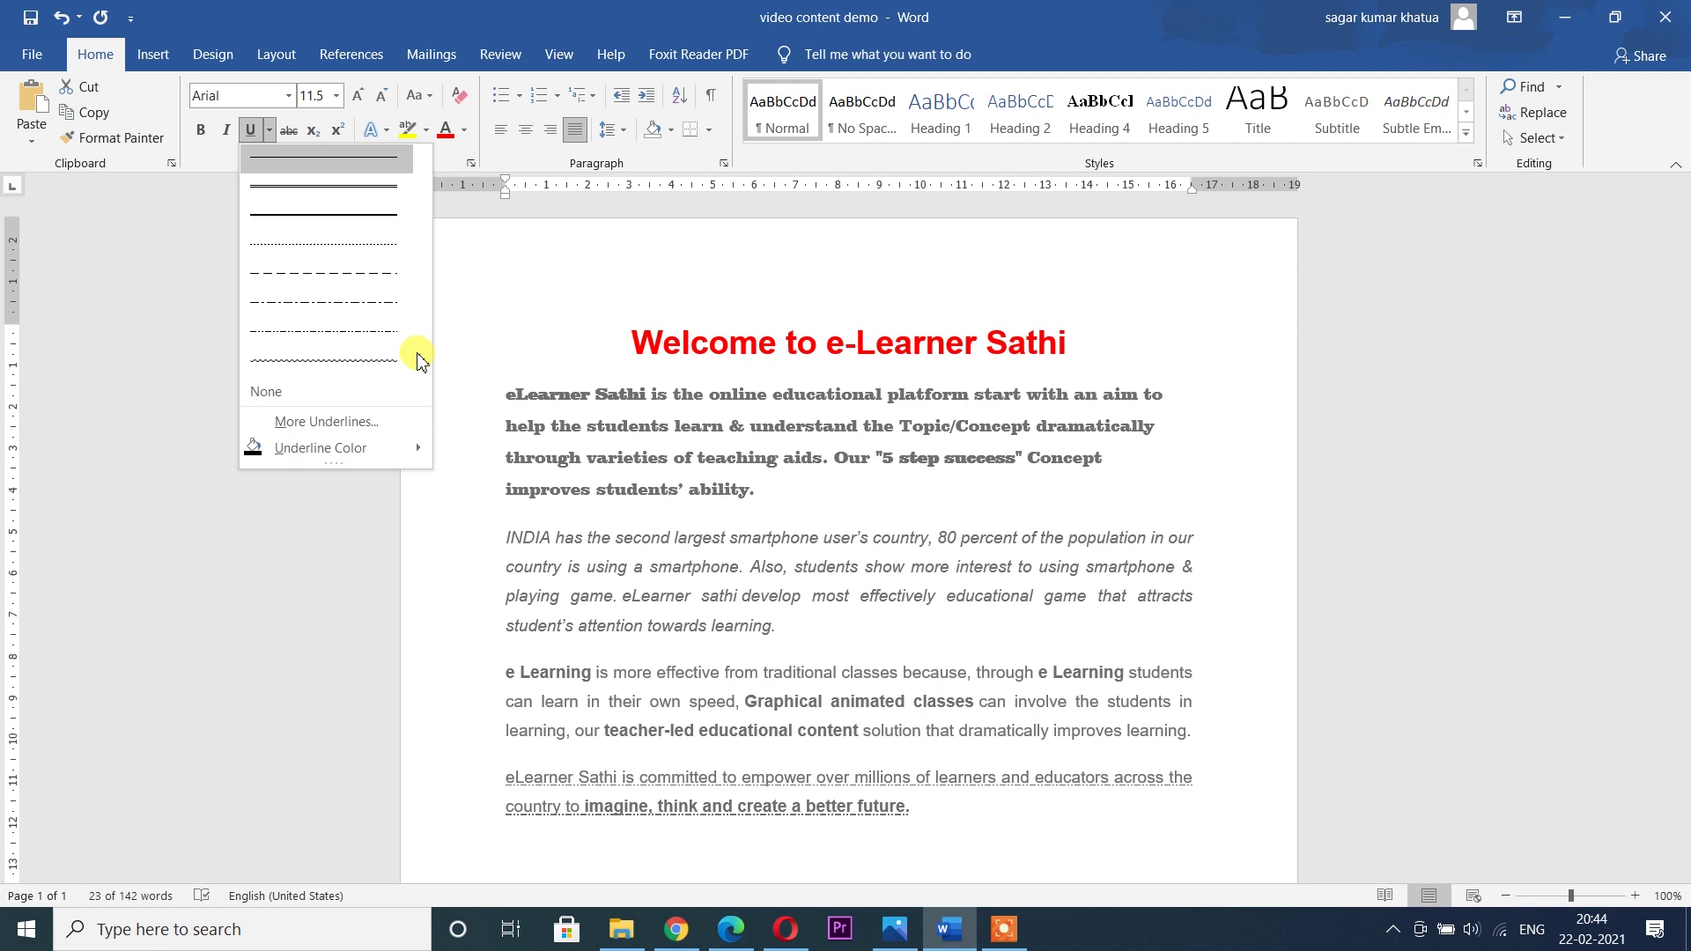
left_click(927, 808)
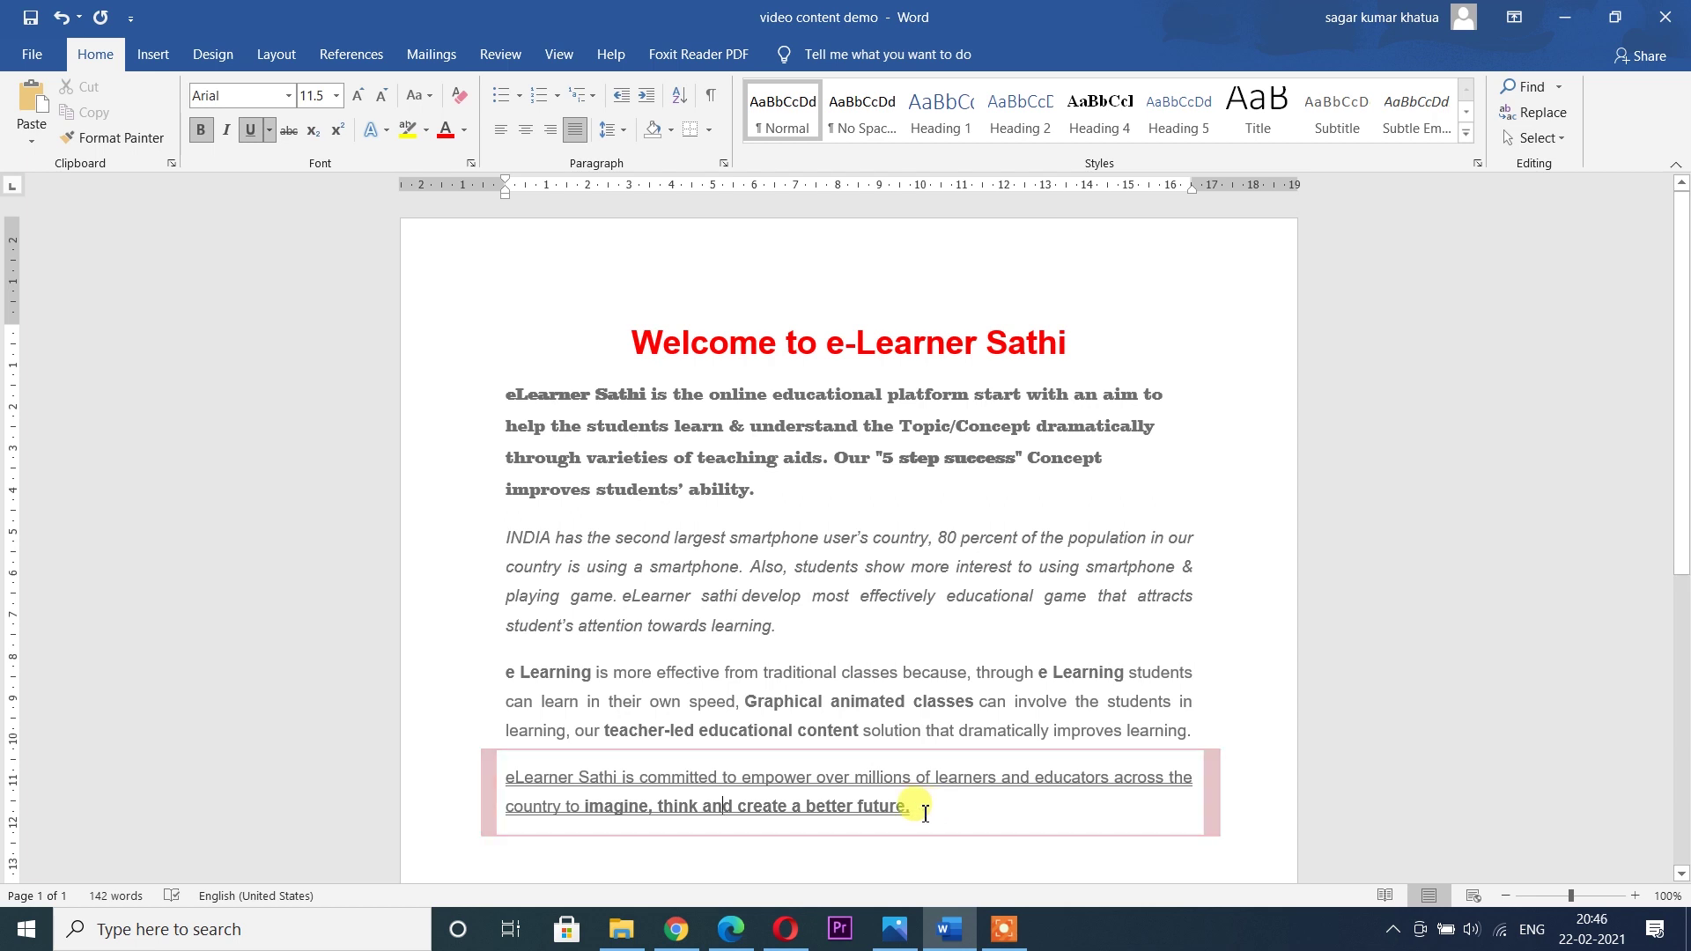
left_click(925, 812)
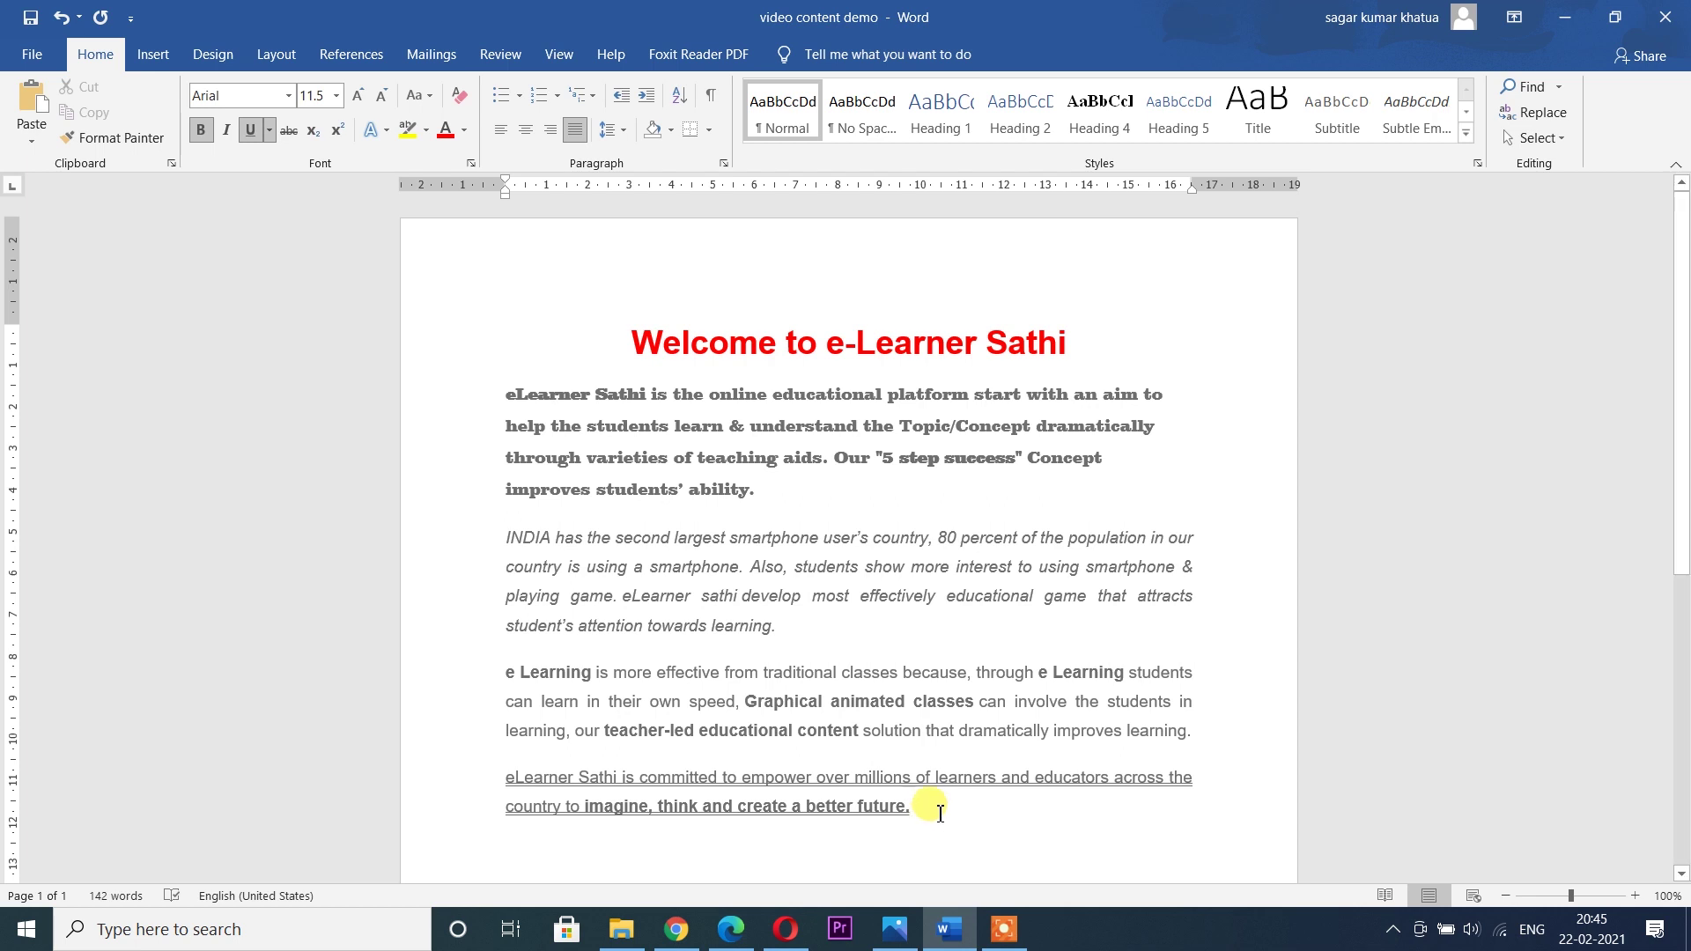
Set the underline color of the last paragraph to the standard Red
triple_click(940, 813)
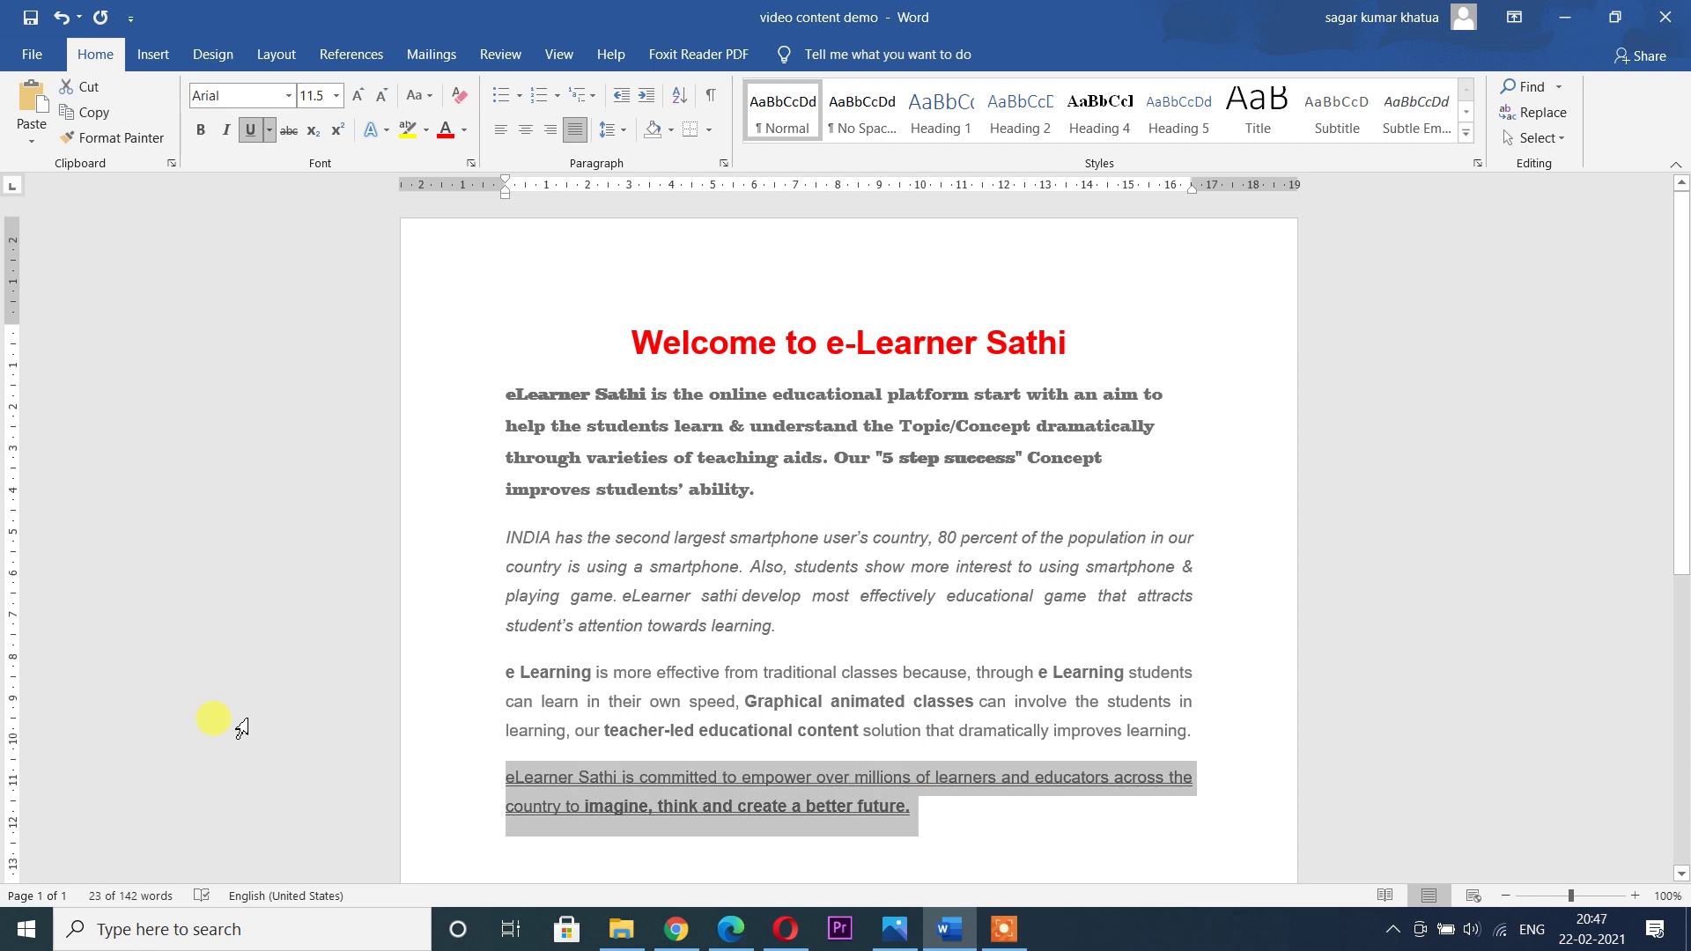
left_click(268, 129)
mouse_move(402, 453)
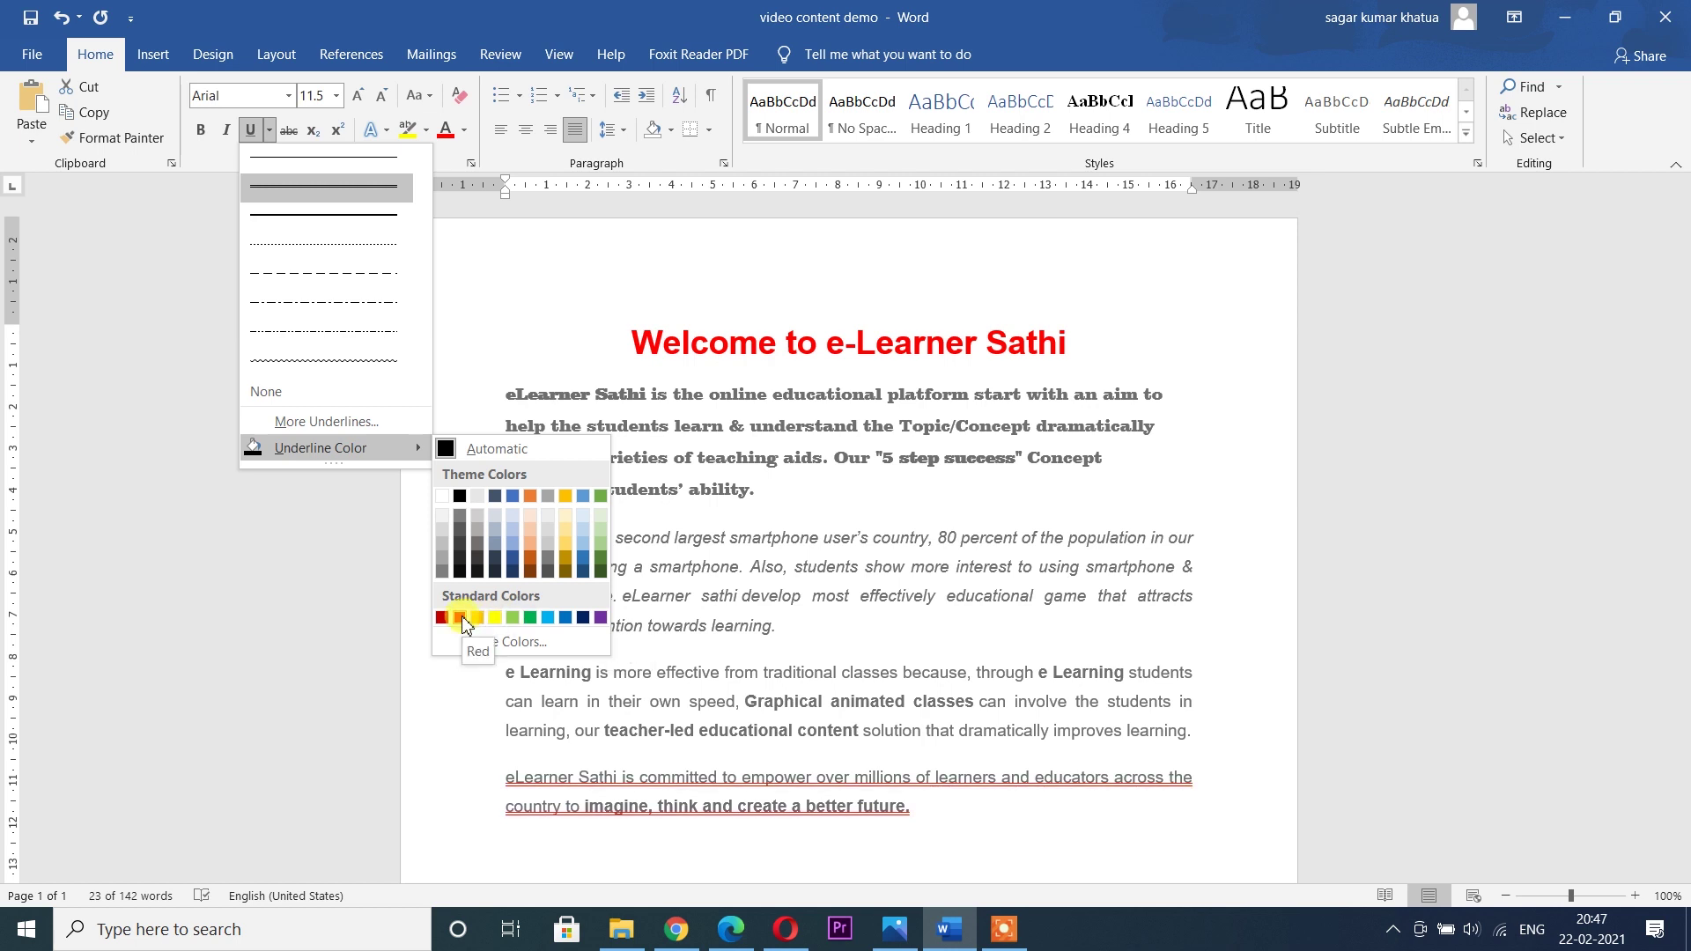
left_click(941, 815)
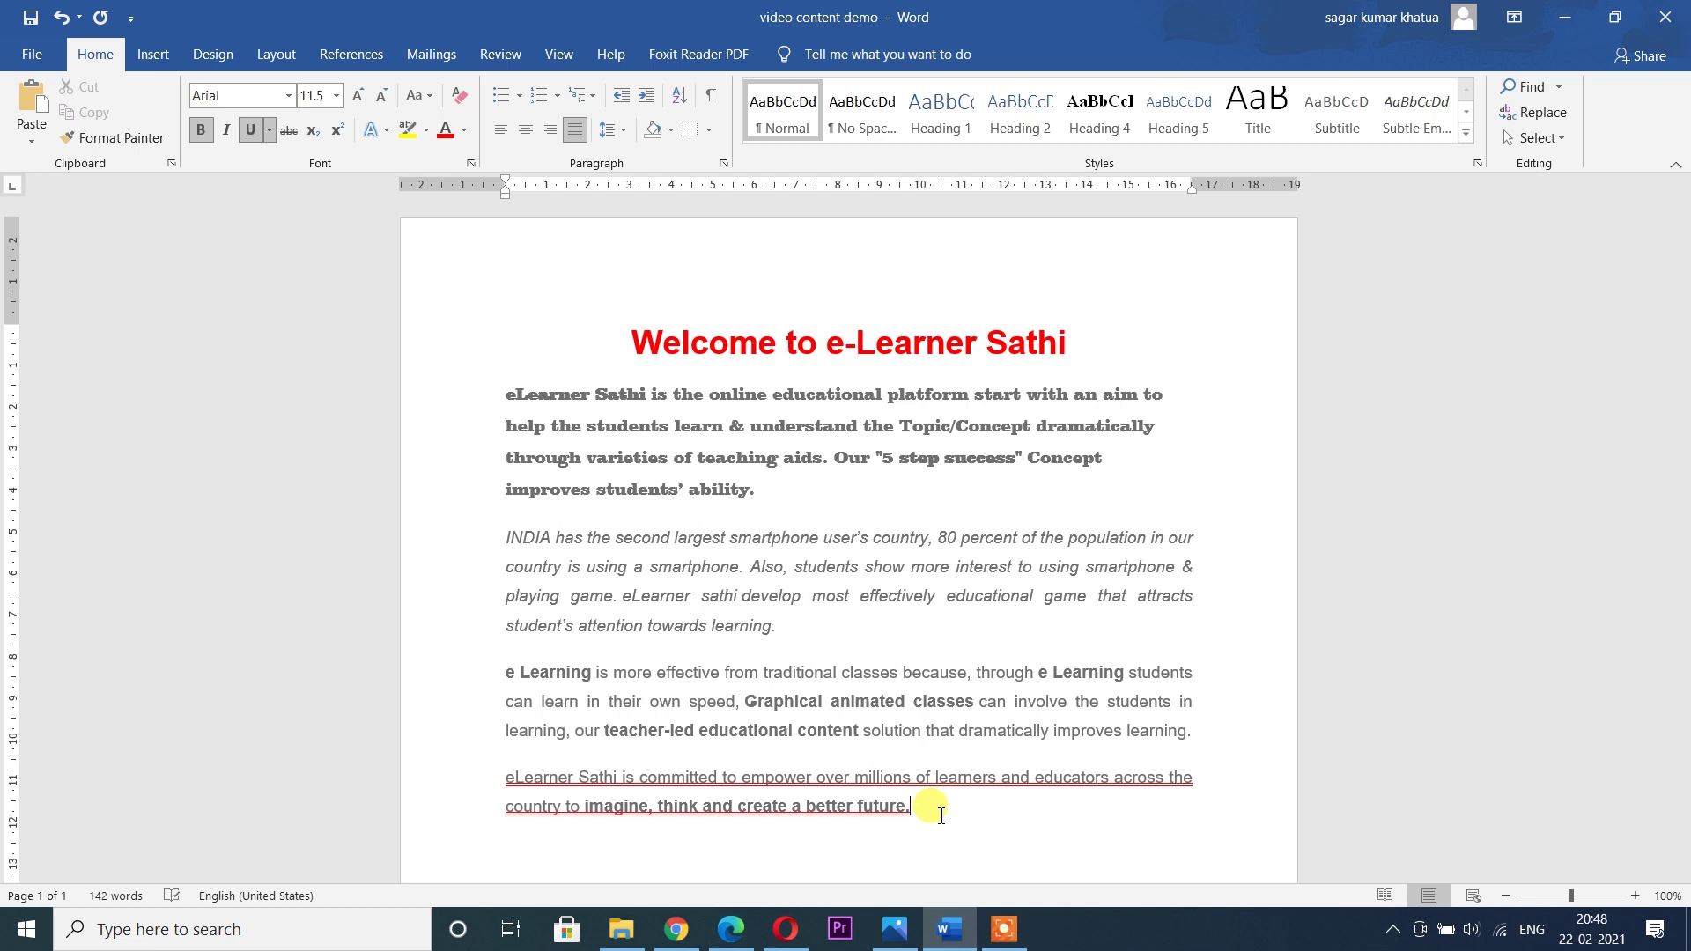
Remove the underline from the last paragraph
left_click_drag(941, 815, 506, 777)
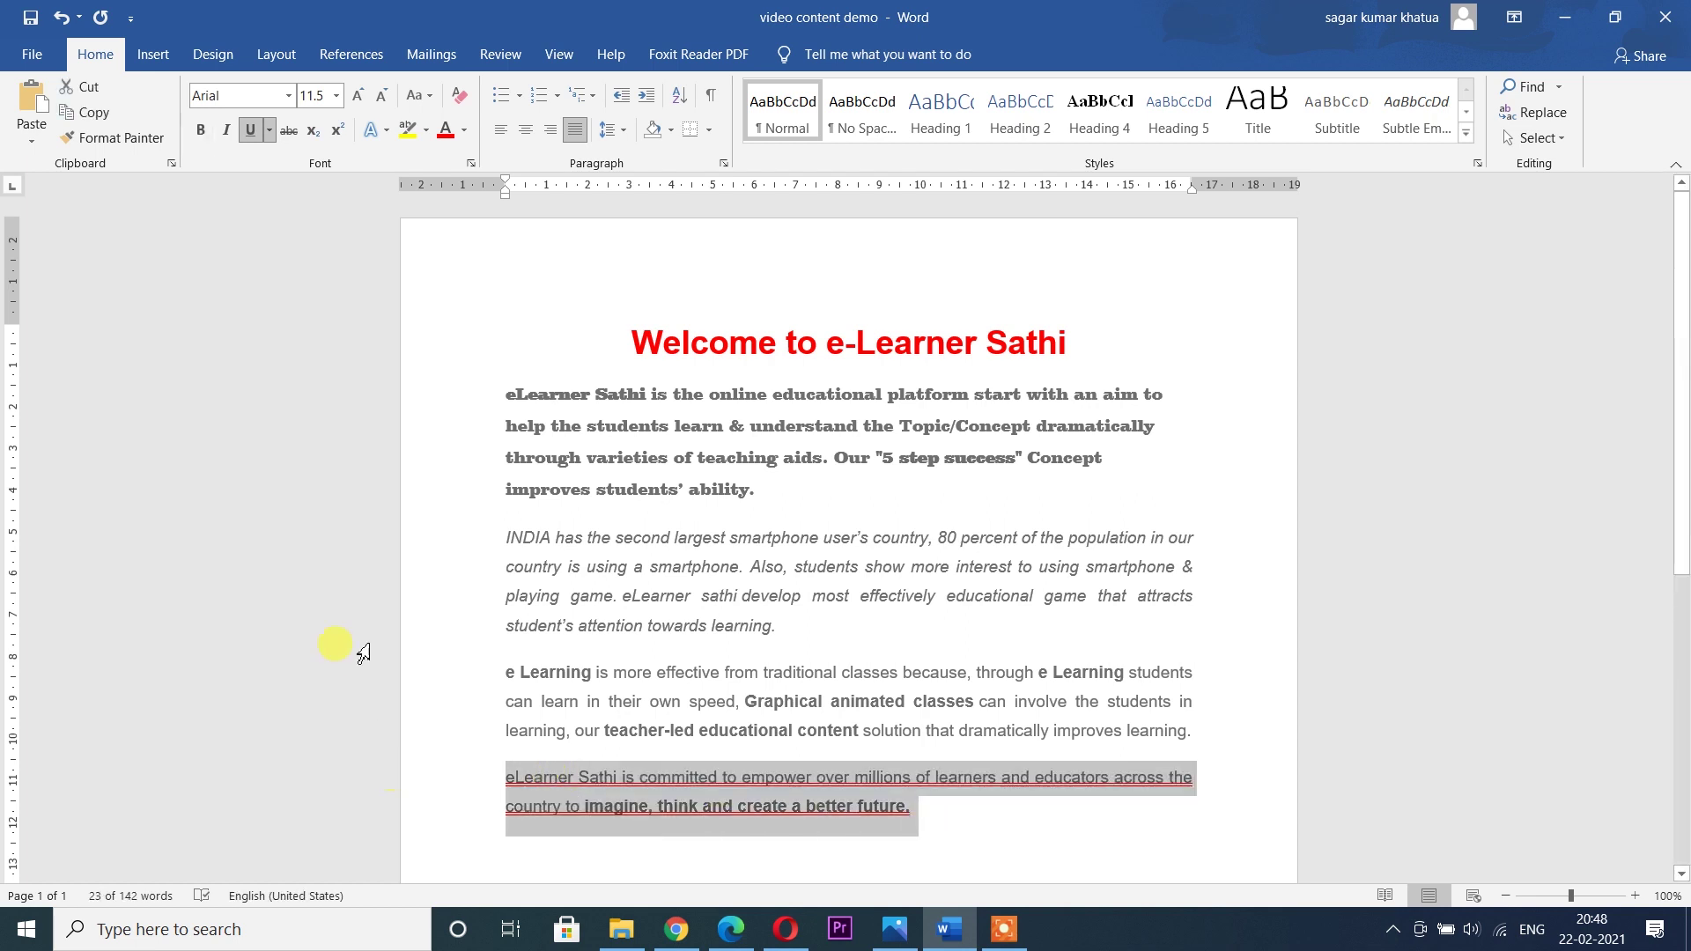
key("ctrl+u")
left_click(952, 817)
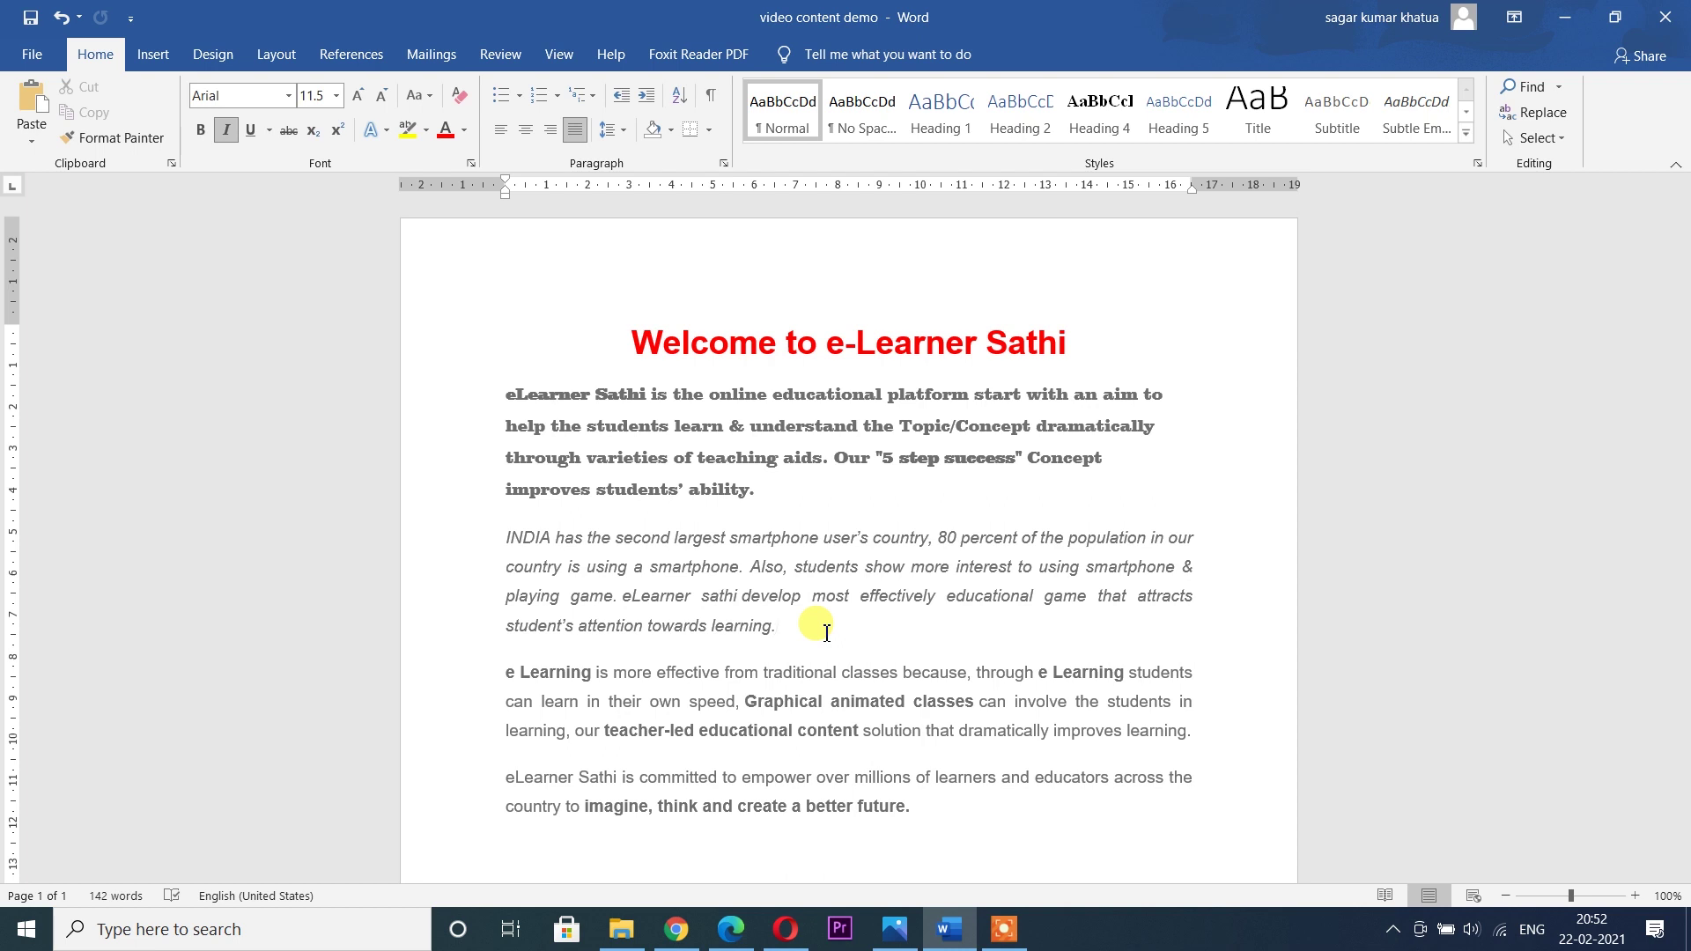
Select the entire italic second paragraph starting with "INDIA"
left_click_drag(826, 632, 491, 547)
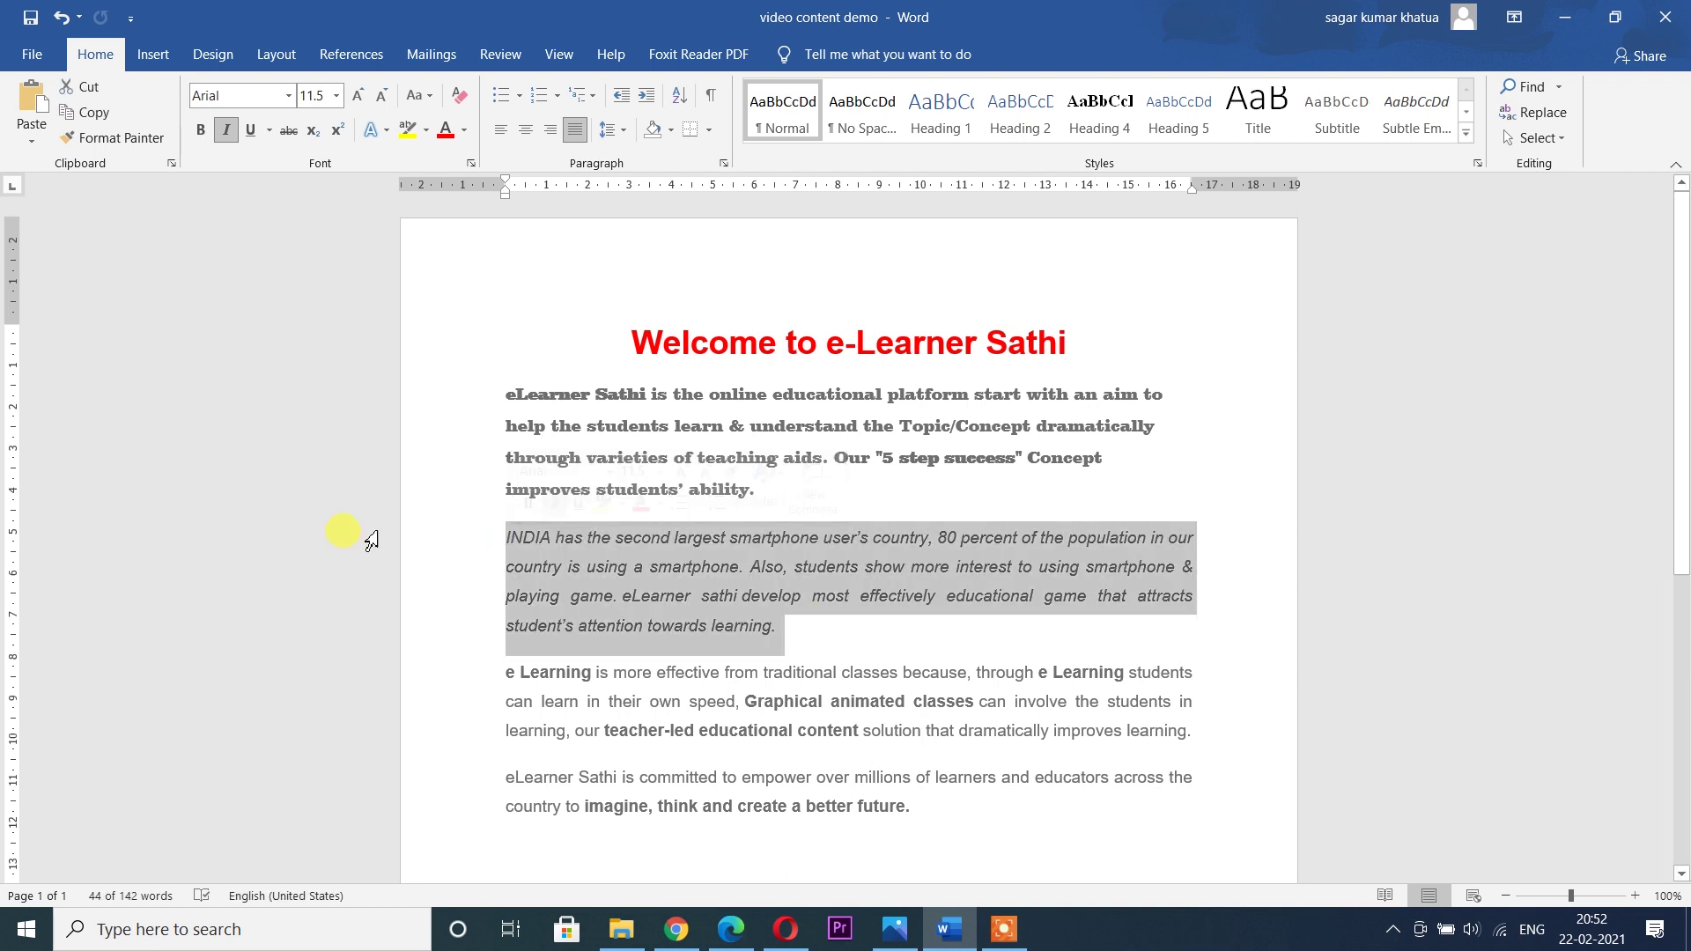